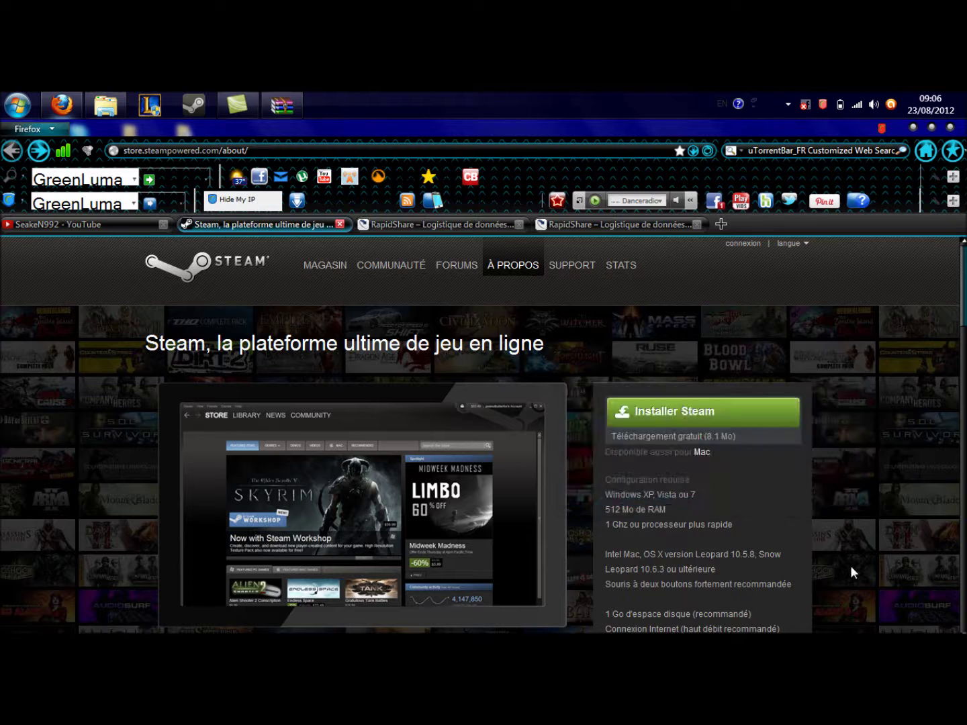
- Dismiss the SteamInstall download prompt and minimize Firefox to the desktop
left_click(827, 493)
left_click(911, 128)
- Move the SteamInstall file up, run the installer past the warning, then quit the installation
left_click_drag(558, 265, 658, 285)
double_click(569, 251)
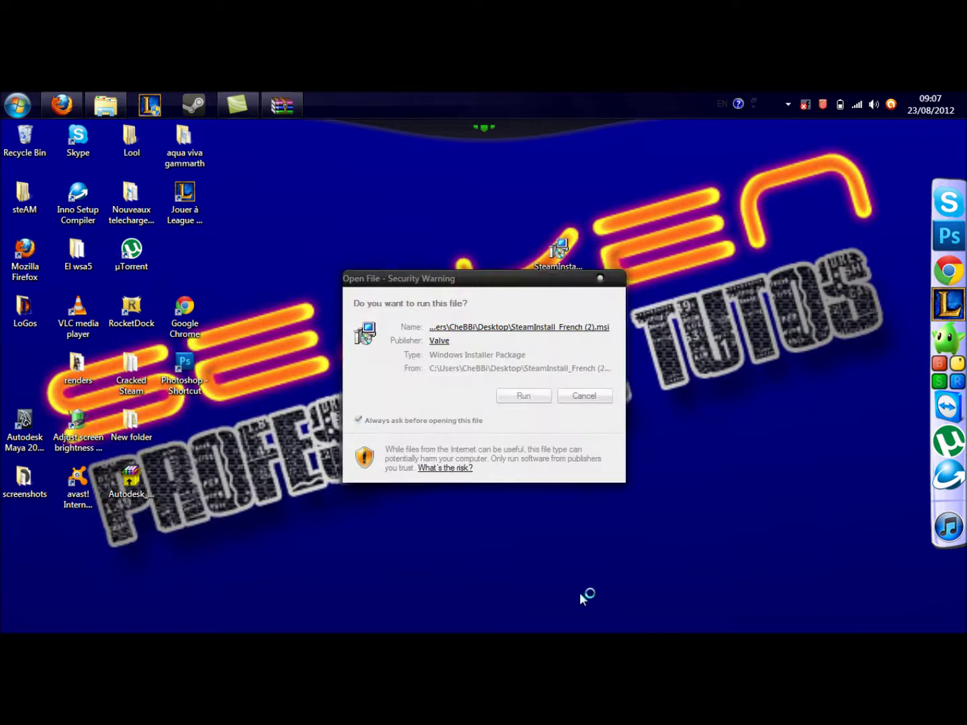
left_click(533, 400)
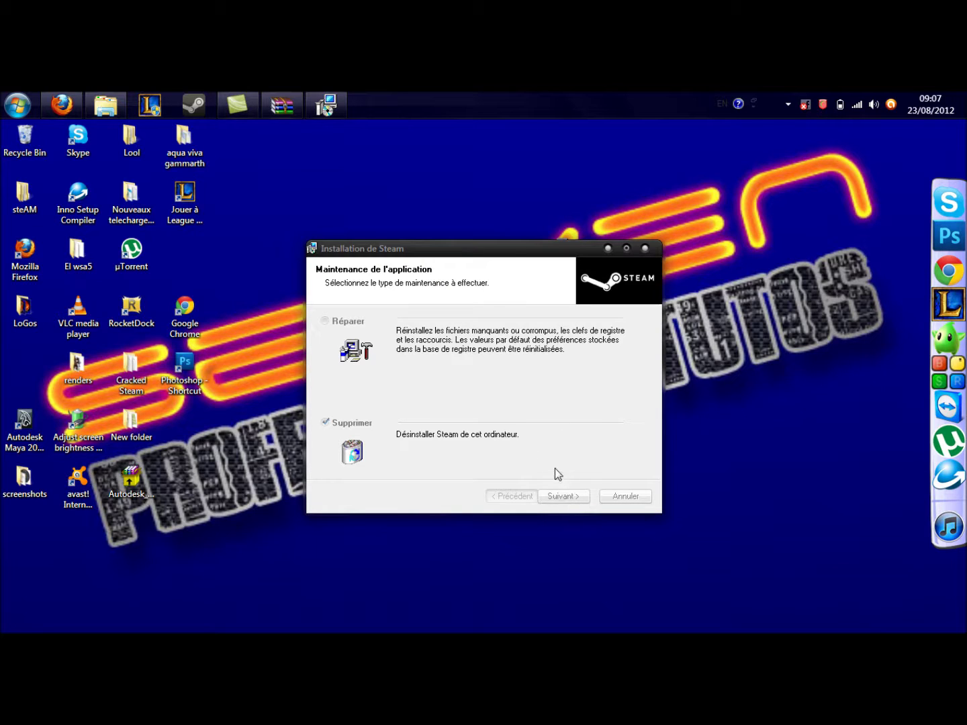
left_click(645, 247)
left_click(549, 429)
left_click(541, 409)
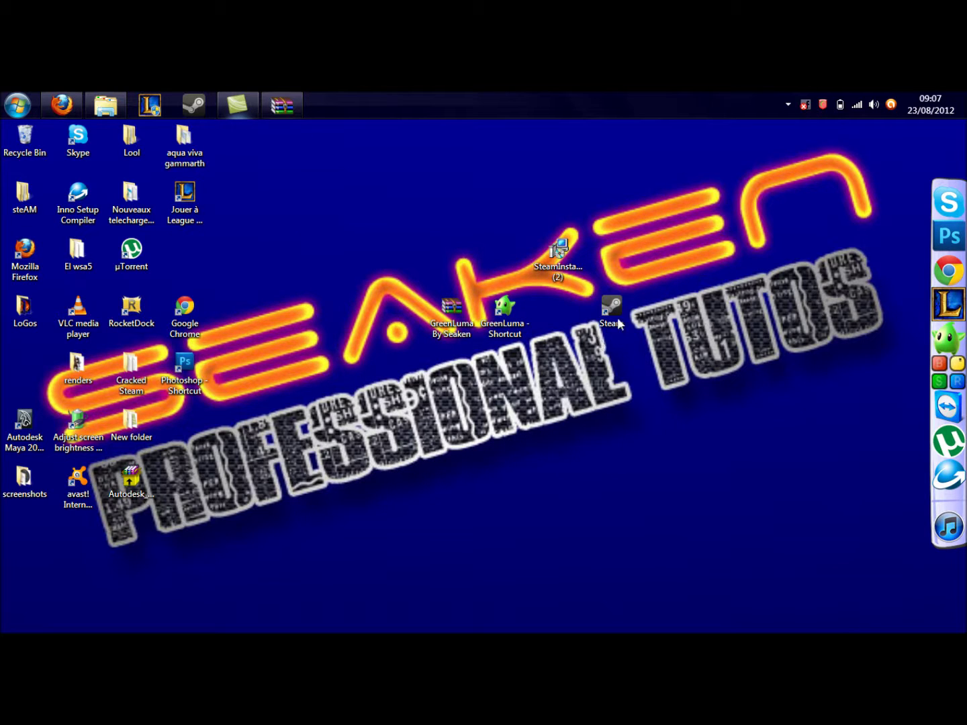
- Move the Steam shortcut toward the desktop centre and clear the selection
left_click_drag(613, 303, 346, 375)
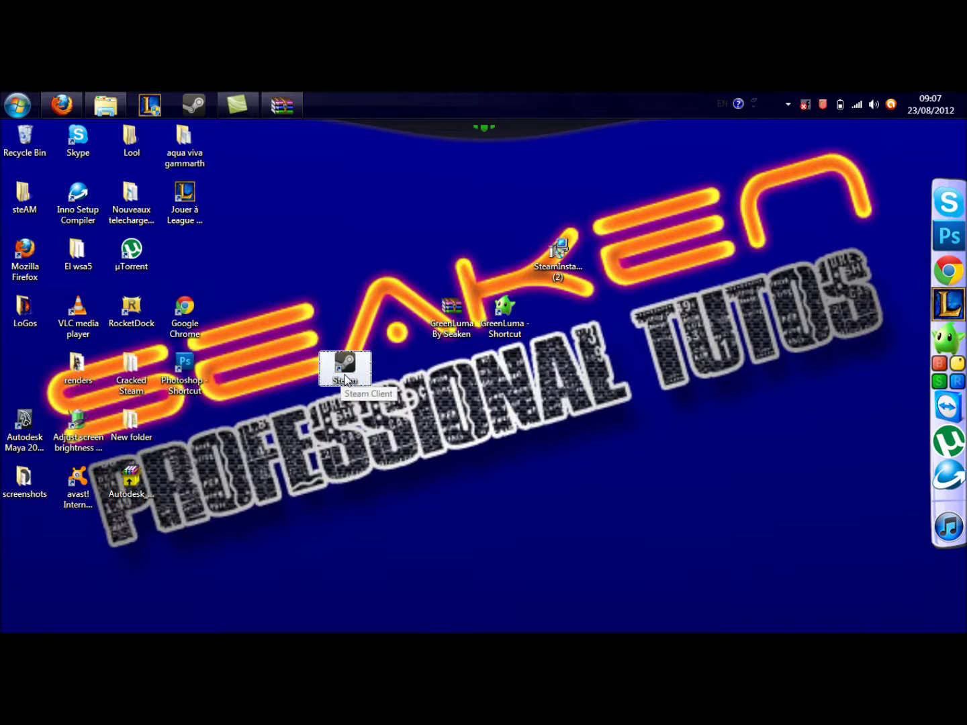
left_click_drag(440, 451, 286, 279)
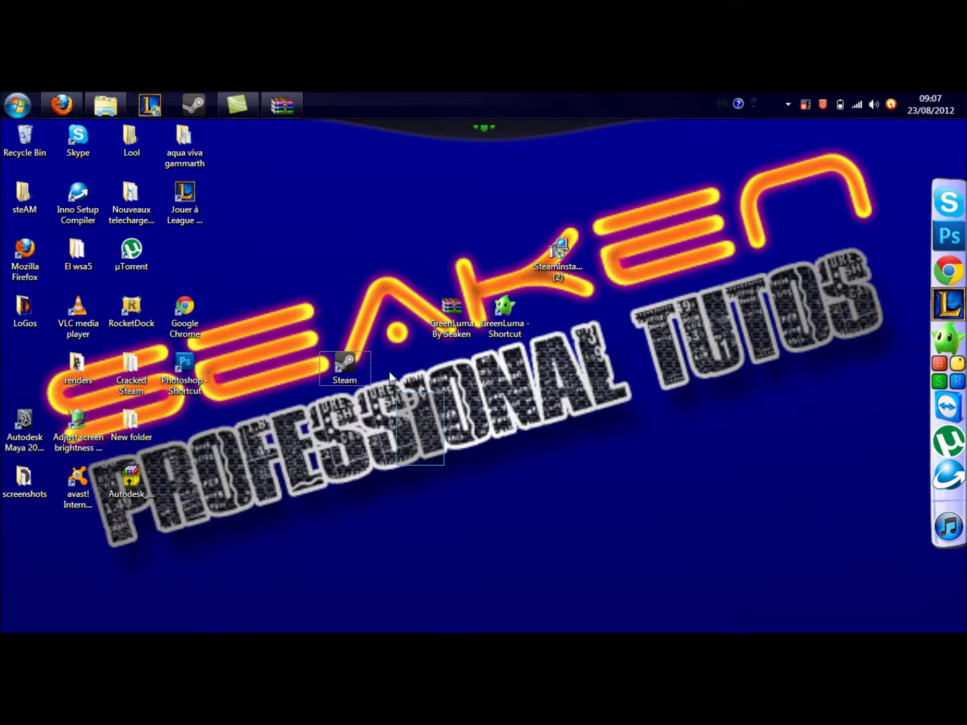
left_click_drag(444, 465, 286, 337)
left_click(503, 524)
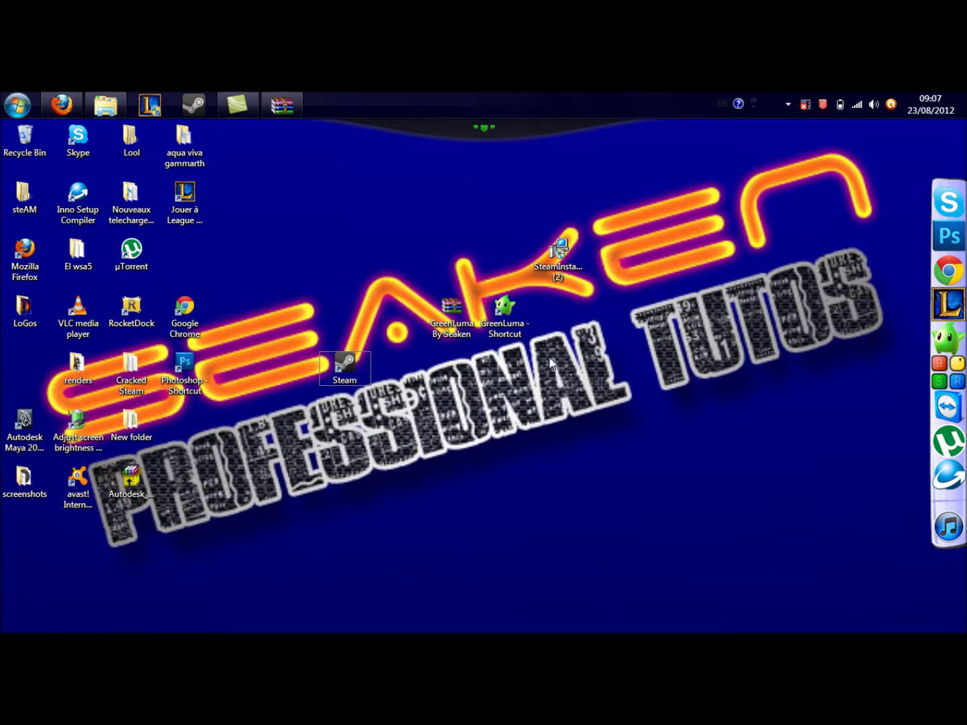
- Select and deselect the two GreenLuma desktop icons, then restore Firefox
left_click_drag(543, 364, 447, 310)
left_click(487, 356)
left_click(68, 96)
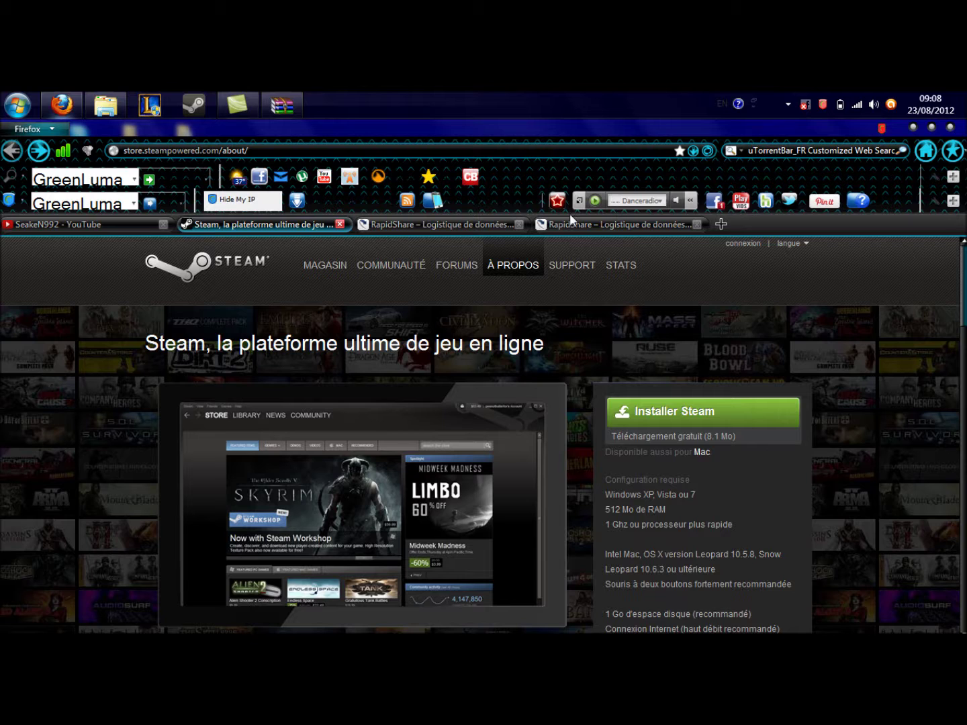
- Switch between the RapidShare GreenLuma page and the Steam page, minimizing and restoring Firefox
left_click(570, 220)
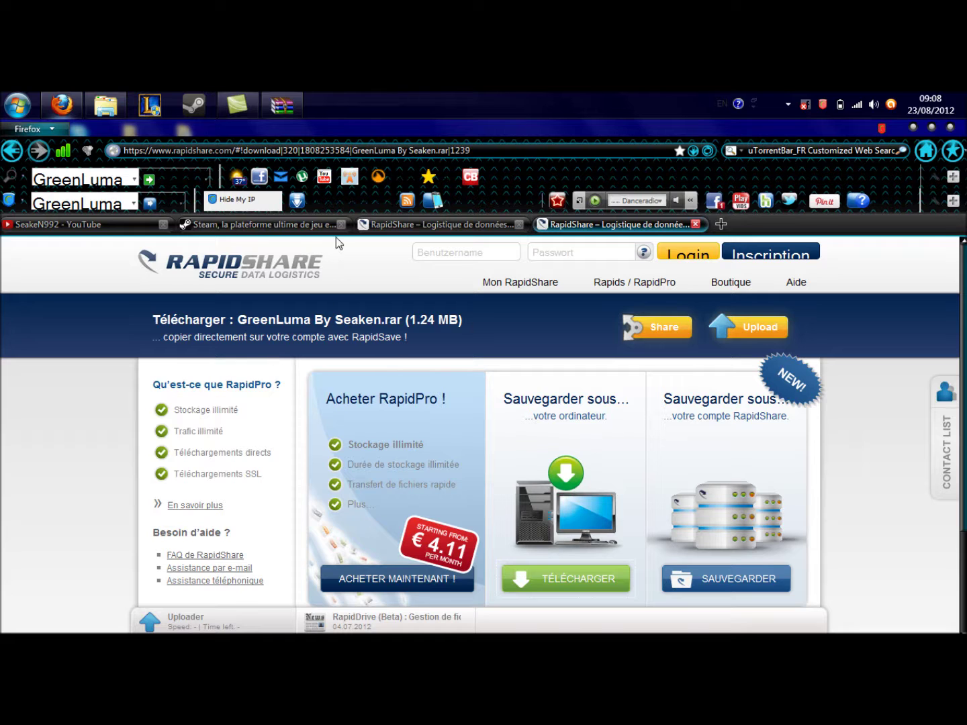
left_click(256, 227)
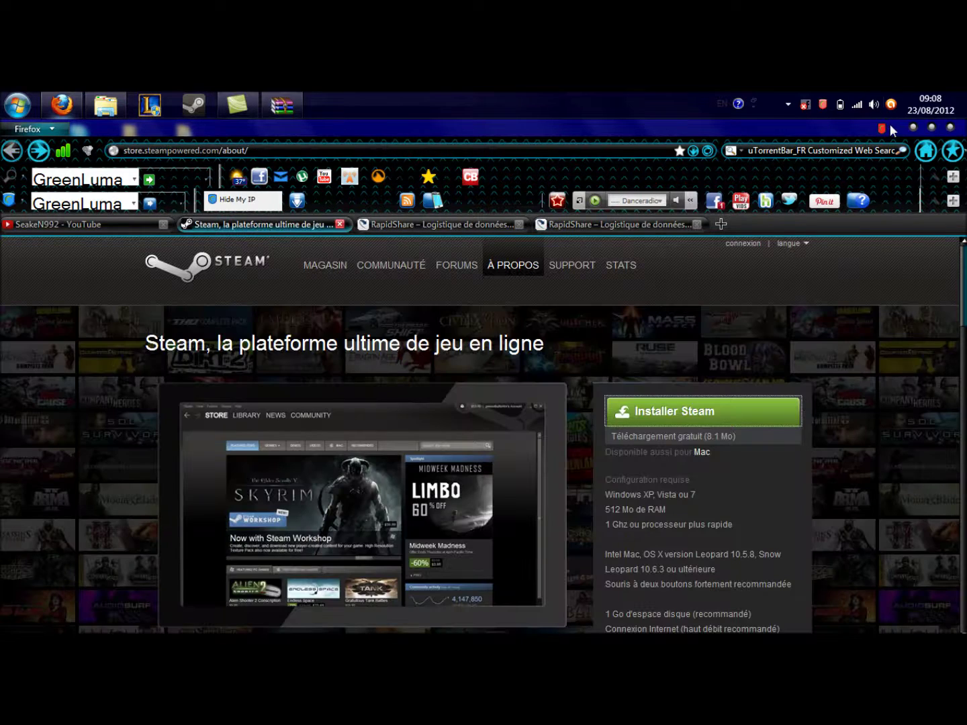
left_click(913, 128)
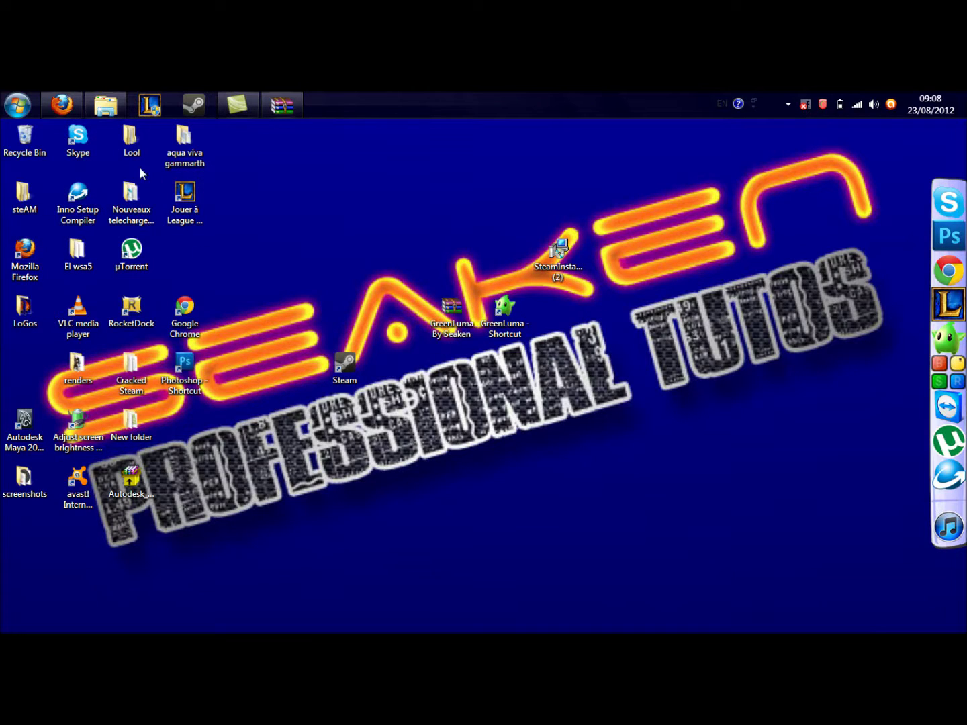
left_click(63, 102)
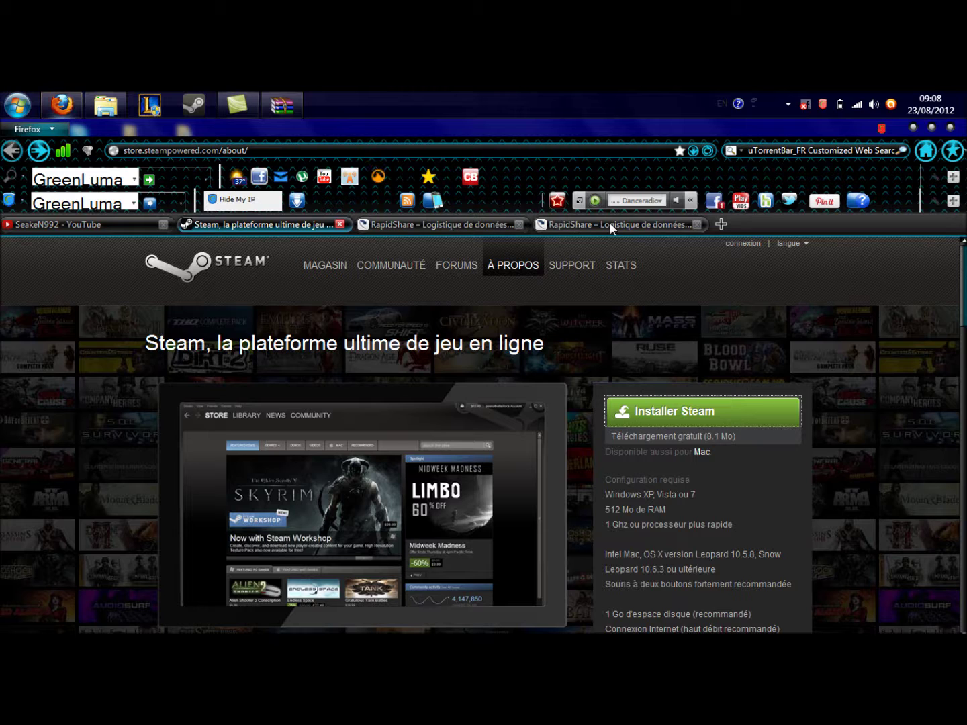
- Request the GreenLuma By Seaken.rar download on RapidShare and dismiss the download prompt
left_click(609, 224)
left_click(534, 587)
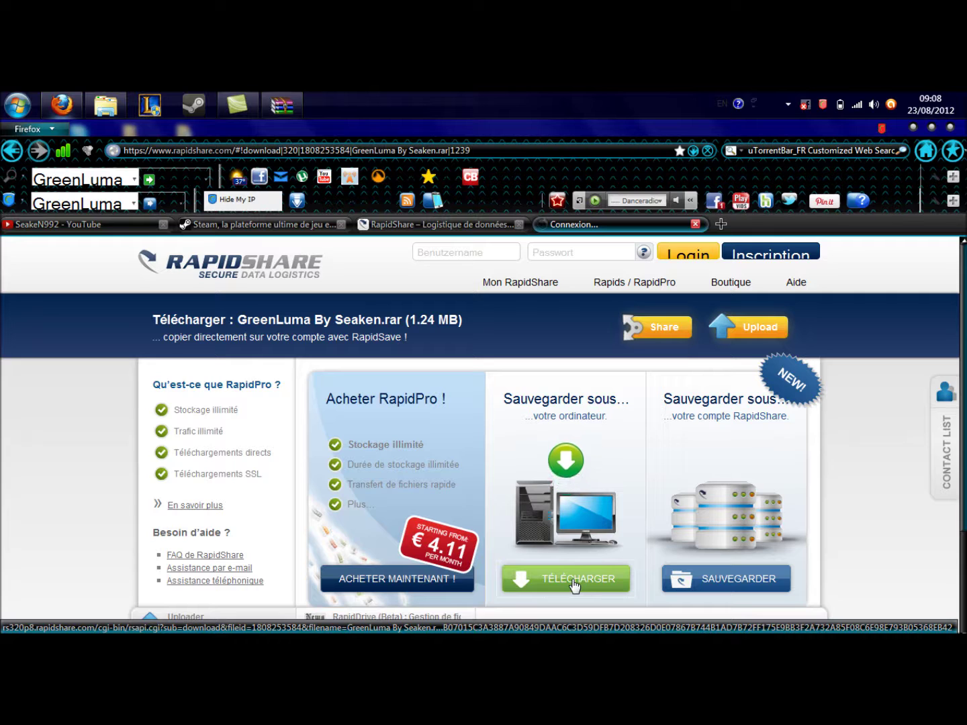
left_click(574, 587)
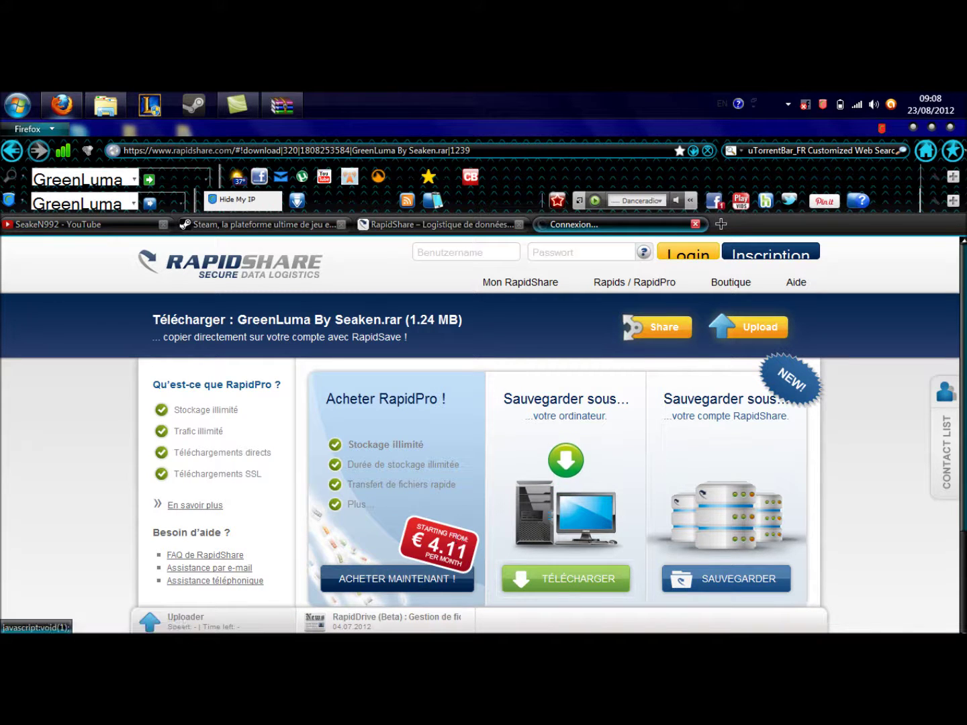
left_click(236, 104)
left_click(236, 105)
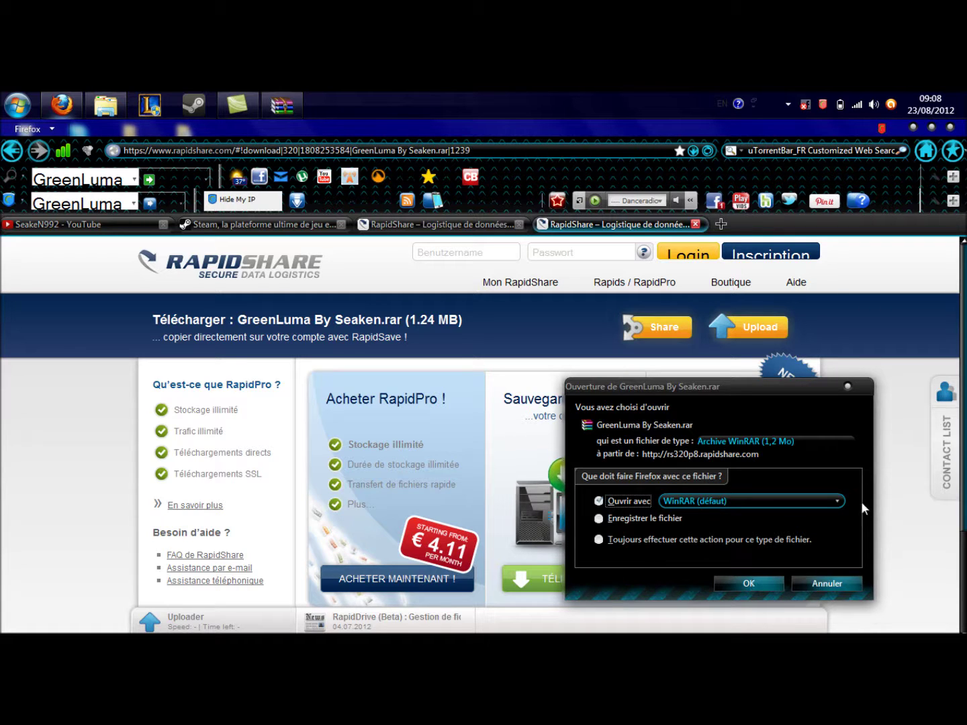
left_click(848, 388)
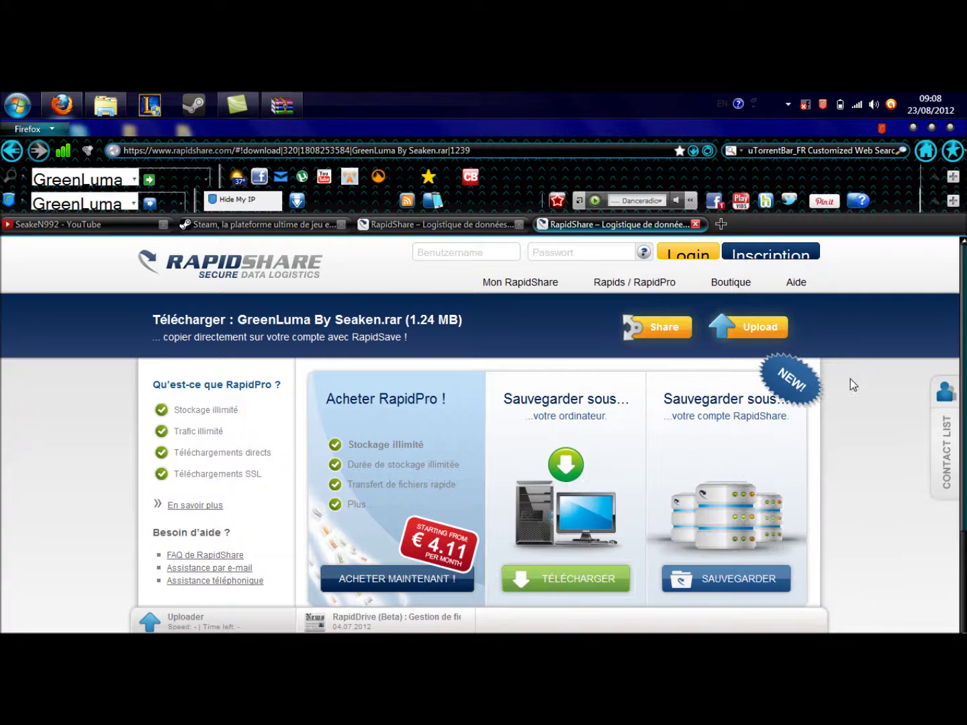
- Open GreenLuma By Seaken.rar in WinRAR, dismiss the licence reminder, and move its window lower
left_click(914, 126)
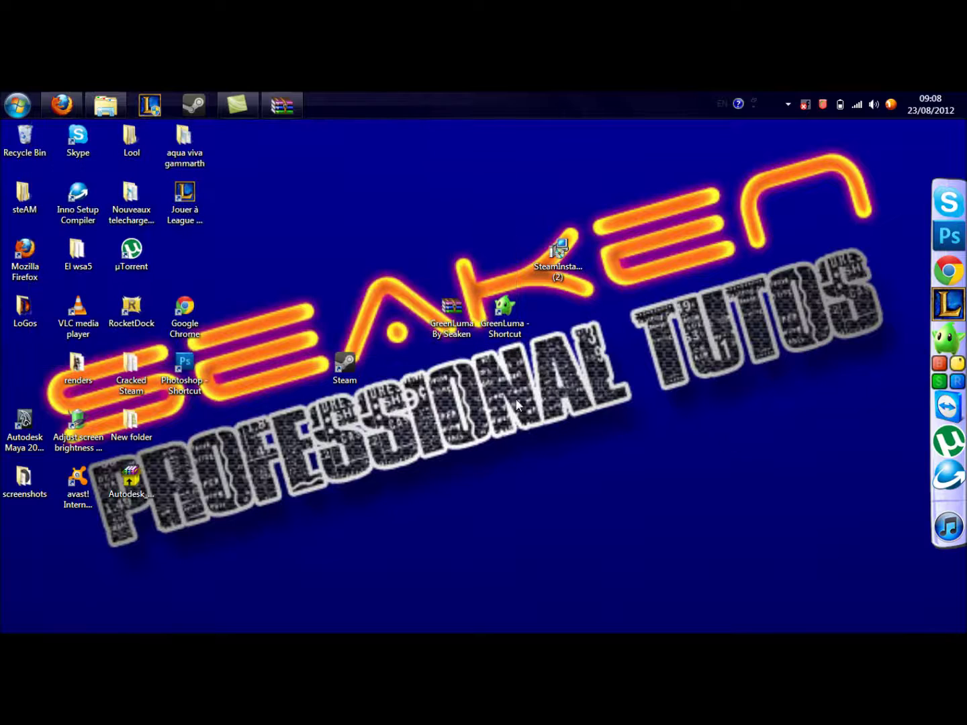
left_click_drag(449, 312, 500, 532)
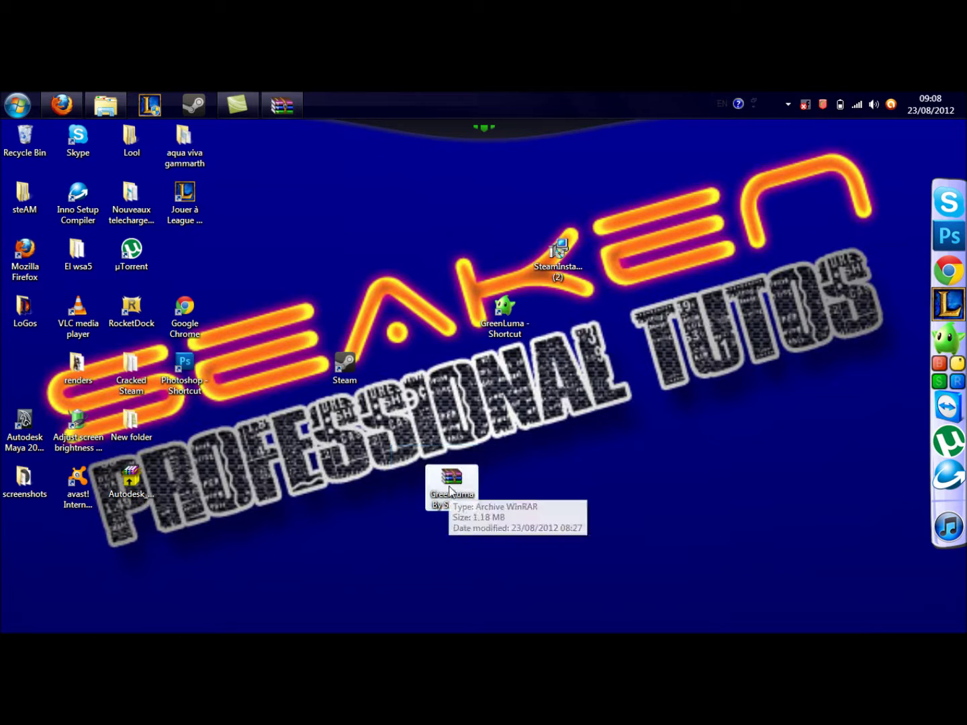
double_click(450, 487)
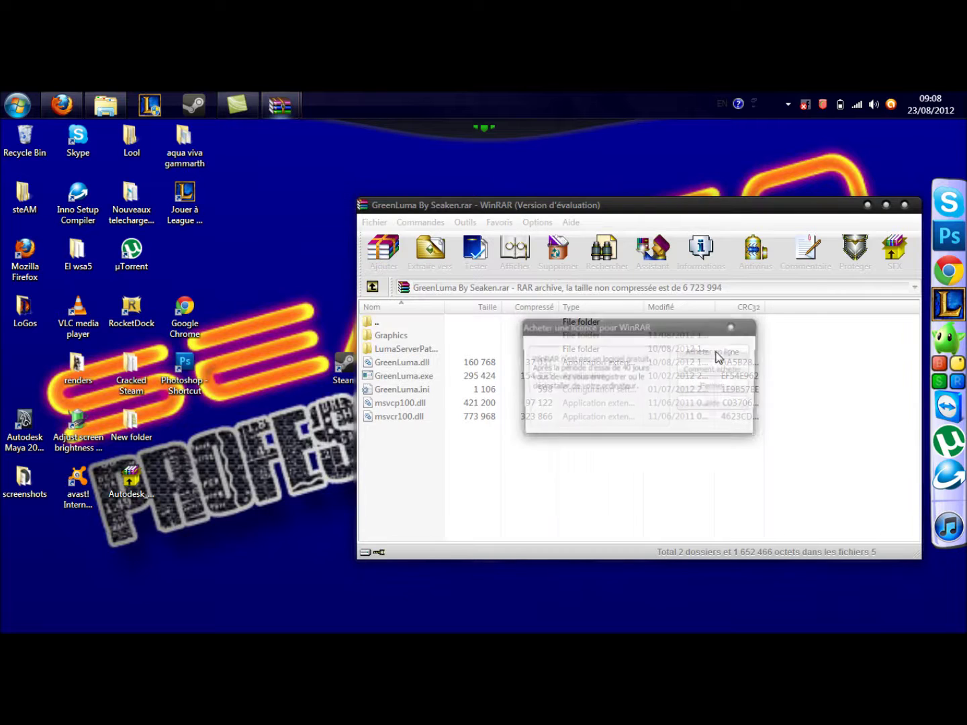
left_click(734, 327)
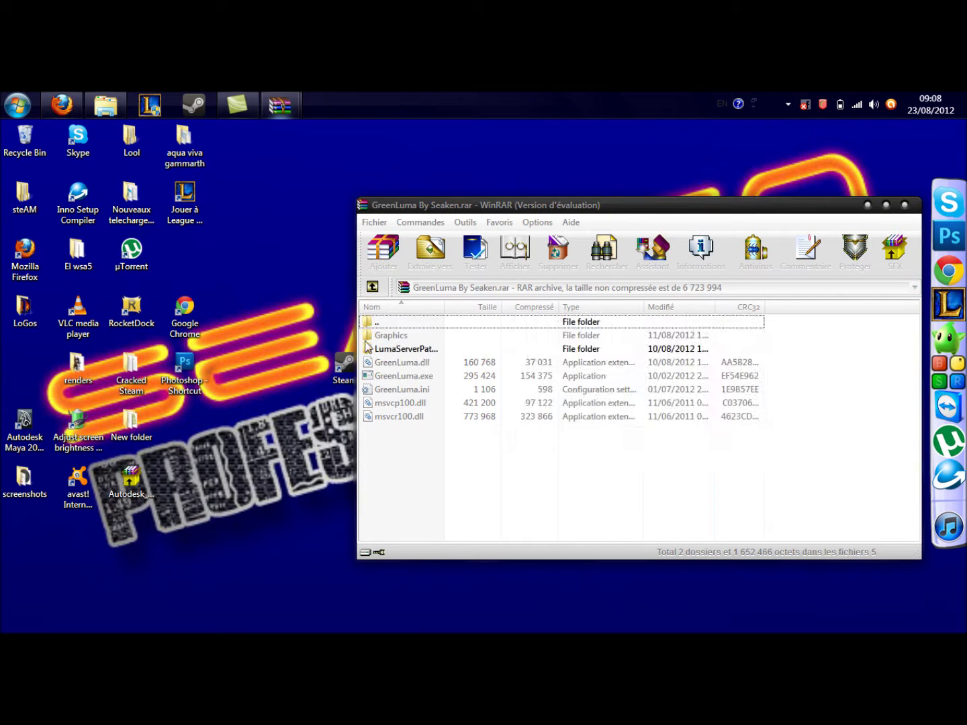
left_click_drag(616, 208, 628, 413)
left_click_drag(343, 363, 273, 288)
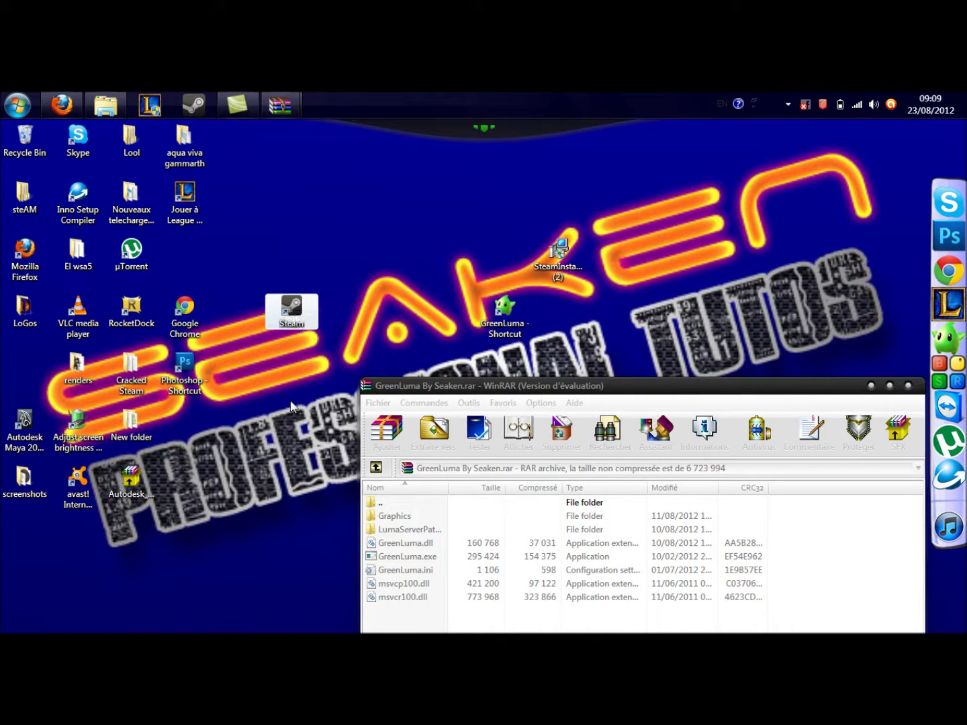
- Open the Steam shortcut's Cracked Steam folder and place it beside the WinRAR window
right_click(290, 306)
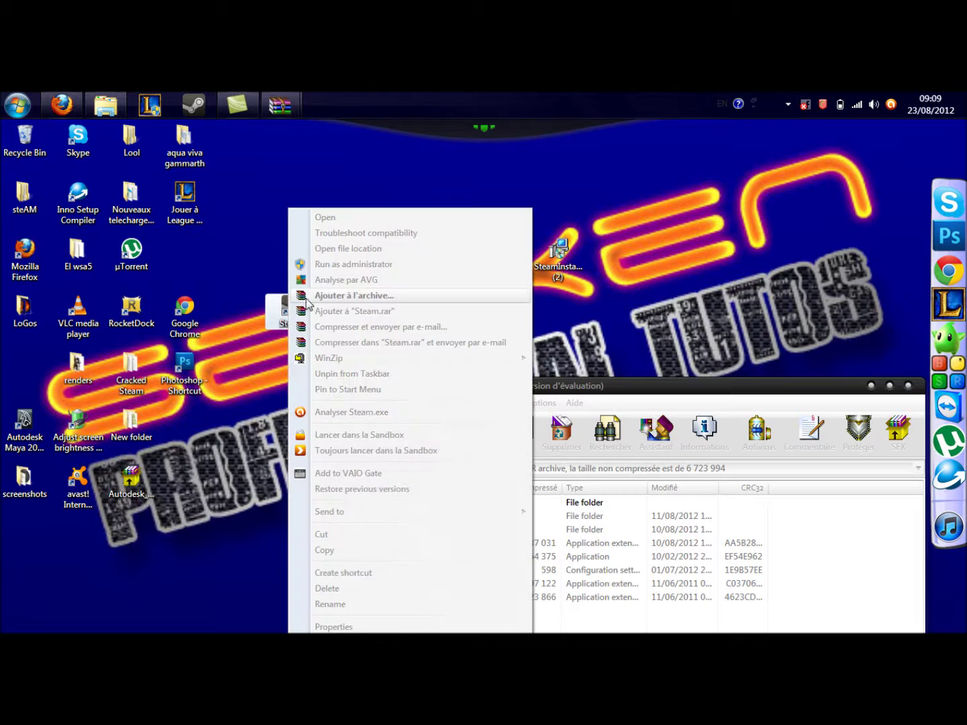
left_click(350, 249)
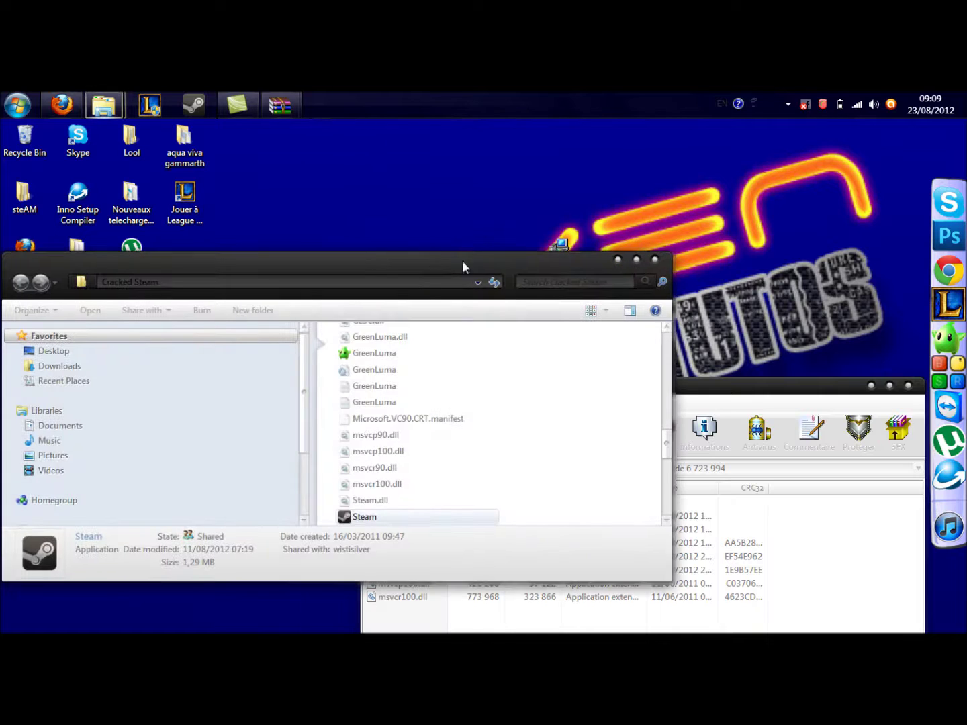
left_click_drag(753, 399, 870, 237)
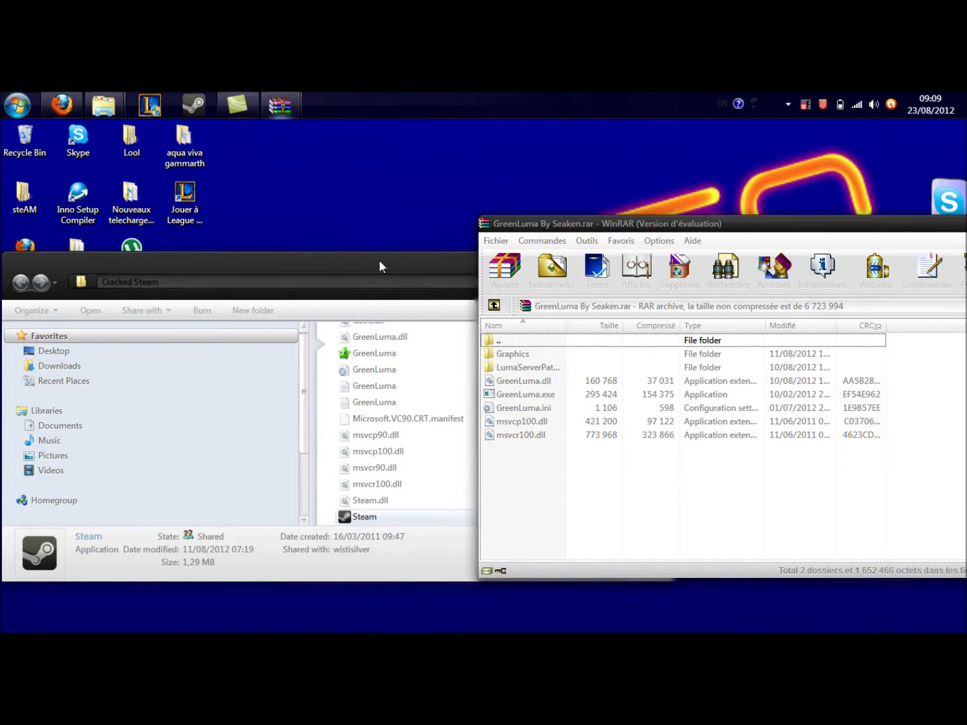
left_click_drag(294, 264, 172, 222)
scroll(394, 424, "up", 5)
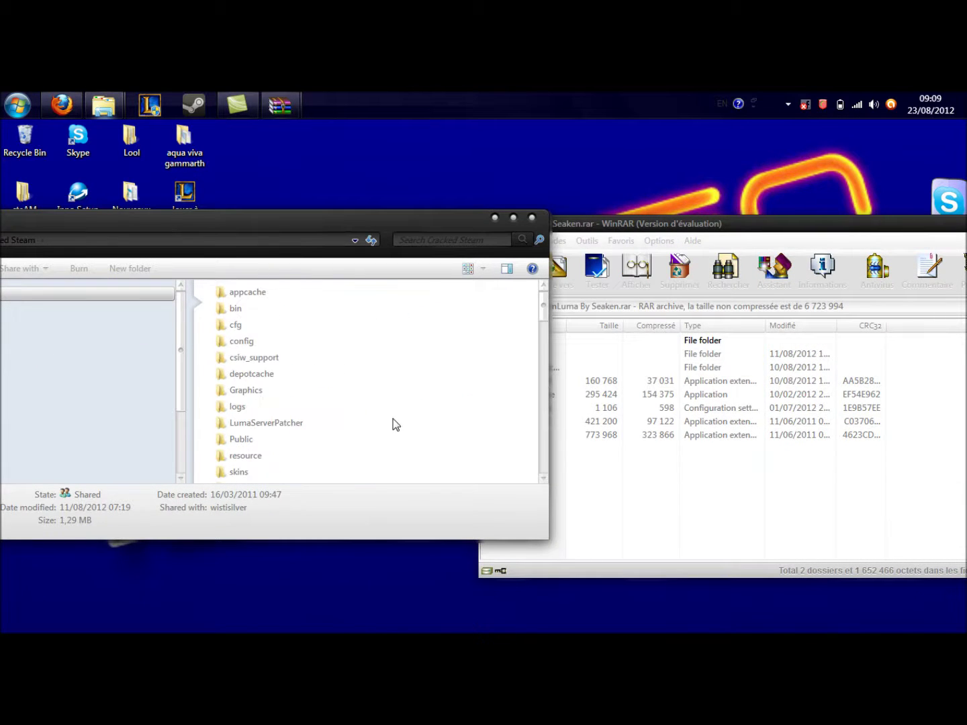
scroll(394, 423, "down", 5)
scroll(394, 423, "up", 5)
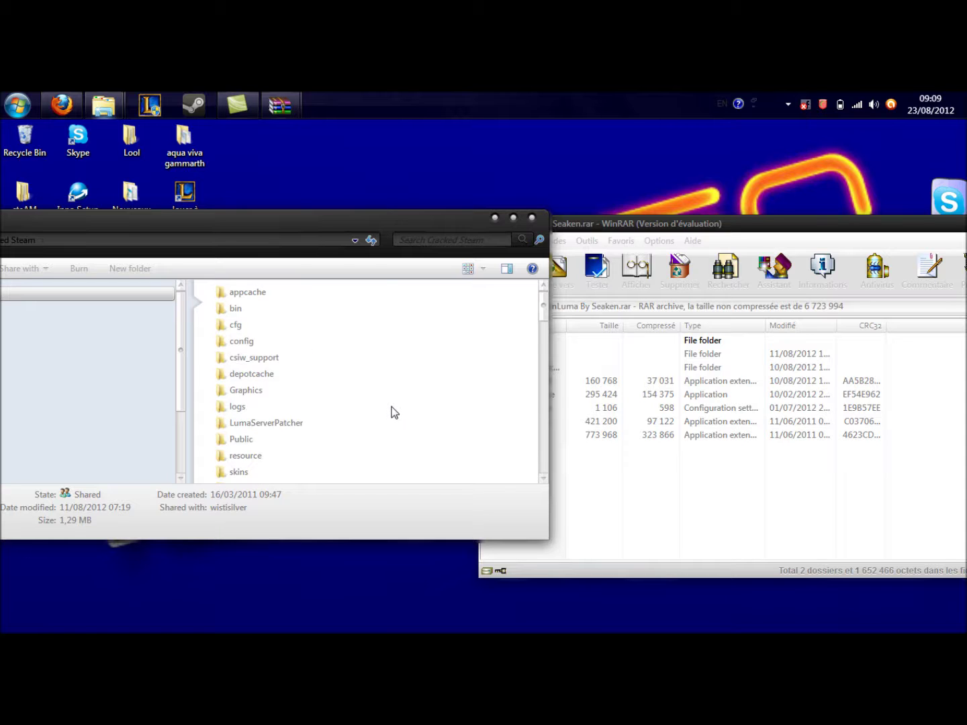
left_click(594, 234)
- Select all GreenLuma archive items and drag them into the Cracked Steam folder
left_click_drag(573, 465, 527, 352)
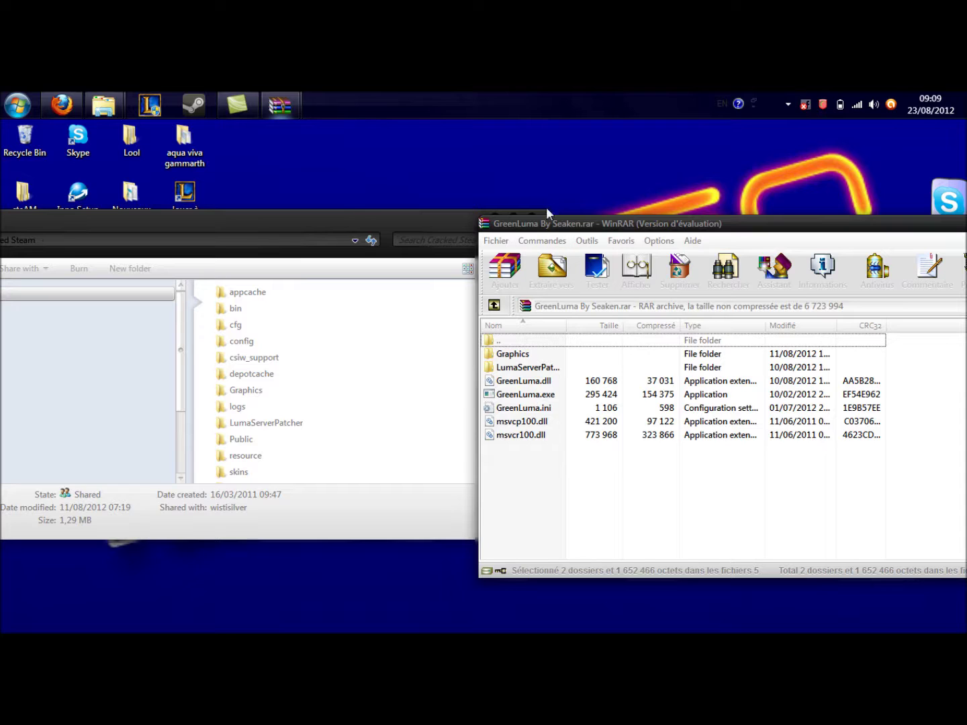
left_click_drag(541, 383, 223, 340)
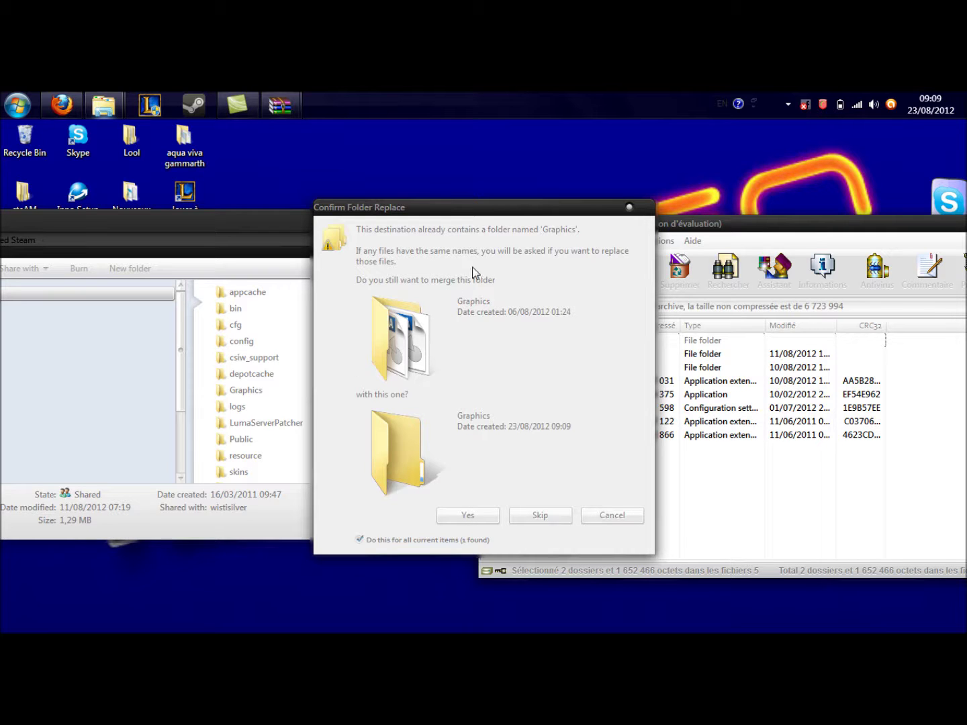
- Cancel the Graphics folder merge and minimize both the Explorer and WinRAR windows
left_click(611, 516)
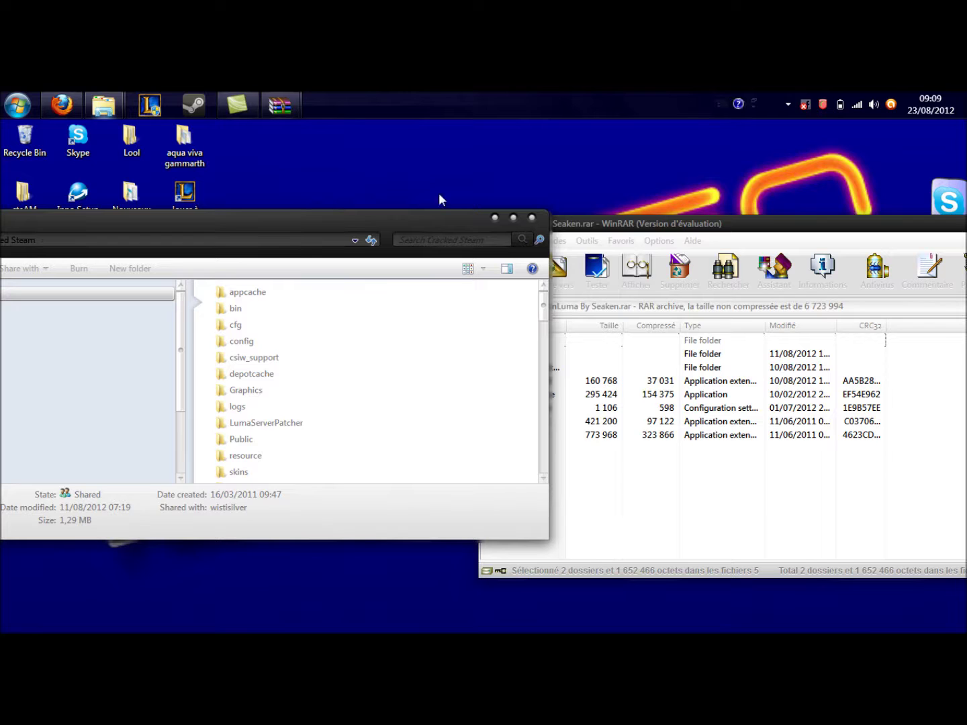
left_click(495, 218)
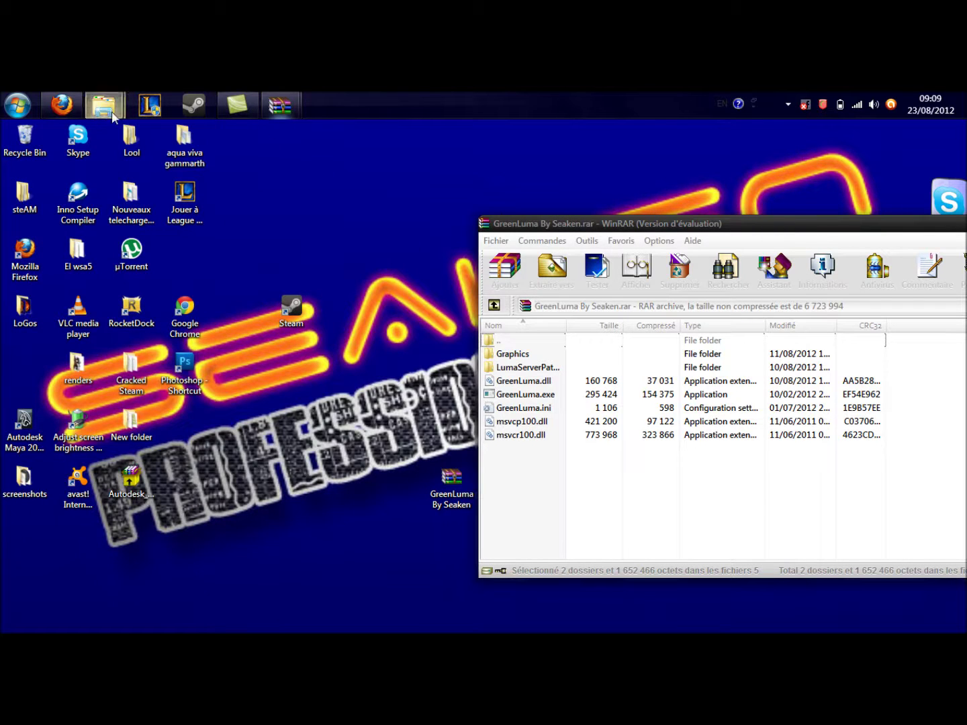
left_click_drag(734, 227, 616, 226)
left_click(872, 224)
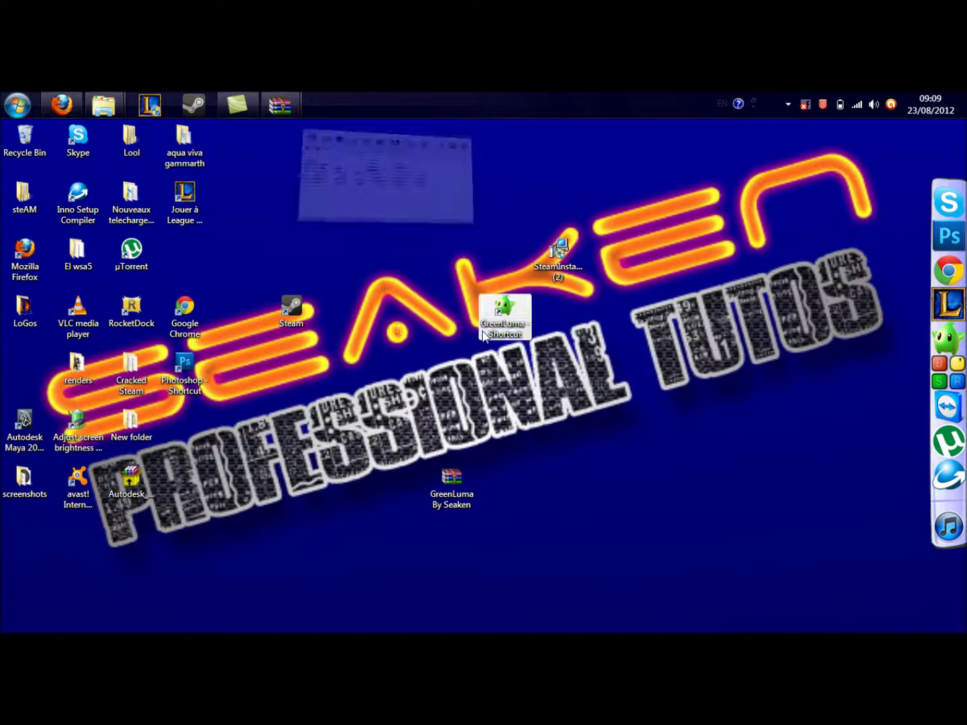
- Restore the Cracked Steam folder and scroll through its extracted GreenLuma files
mouse_move(100, 106)
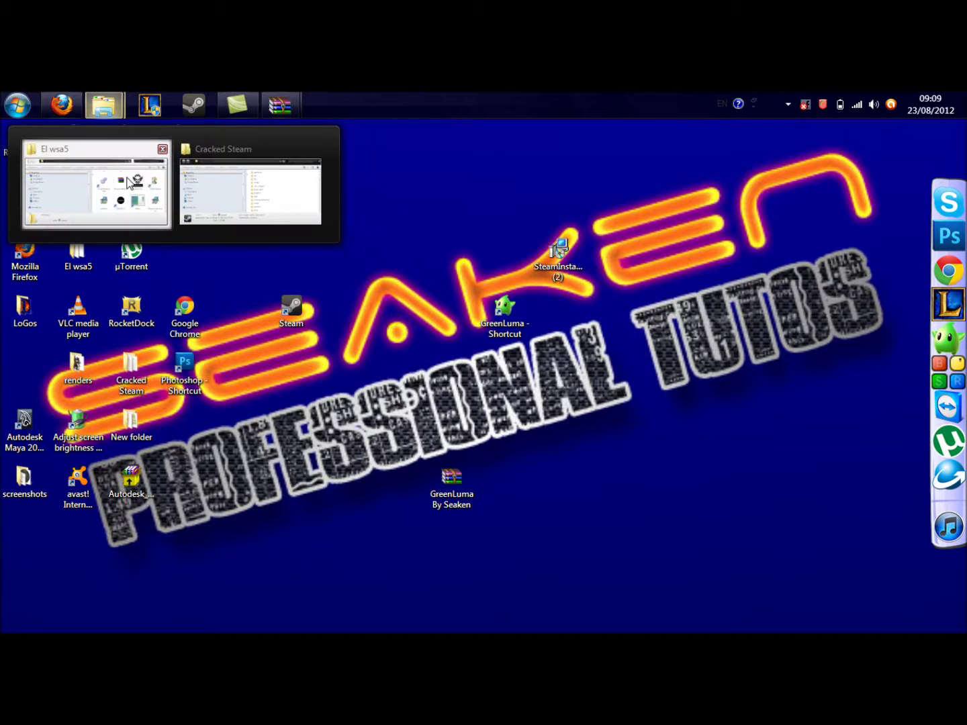
left_click(251, 189)
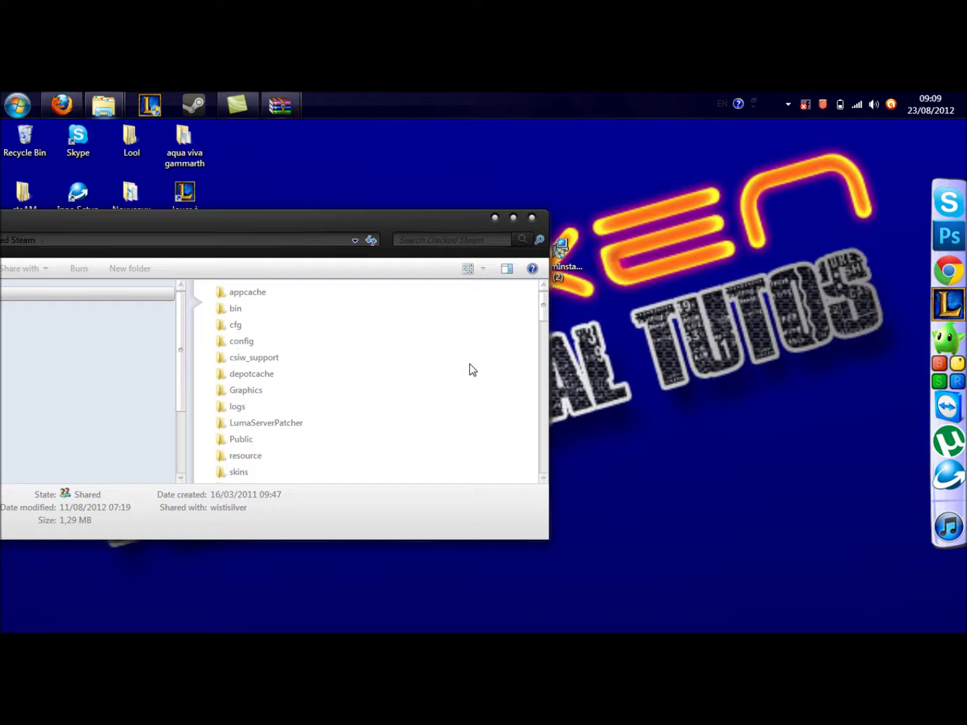
scroll(472, 369, "down", 10)
scroll(287, 341, "up", 2)
- Create a GreenLuma.exe shortcut and try moving it to the desktop, cancelling the name conflict
right_click(262, 353)
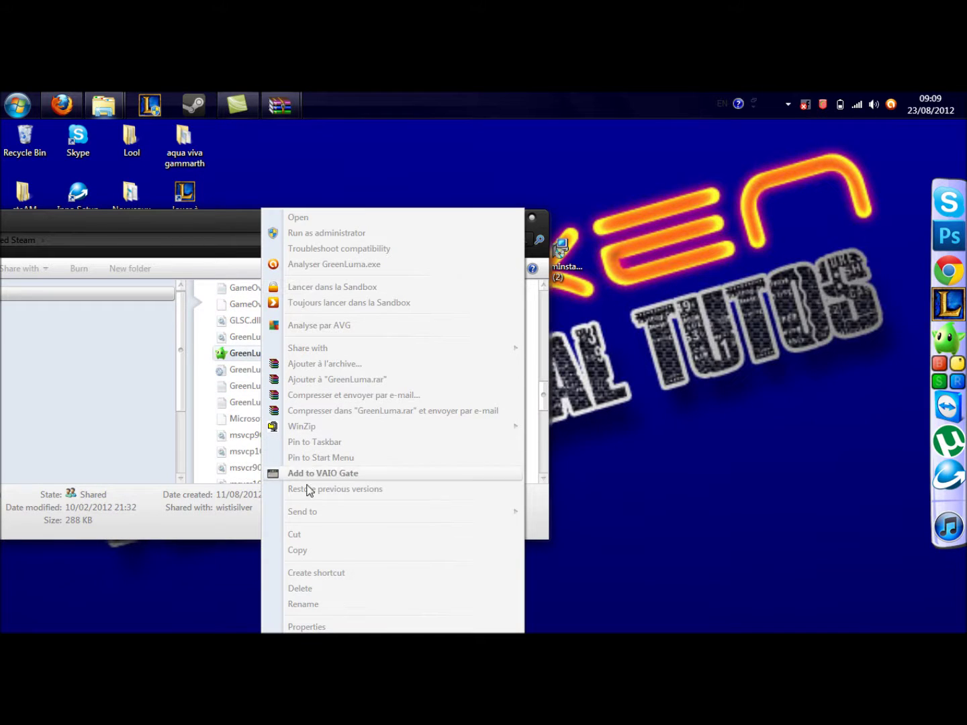
left_click(325, 571)
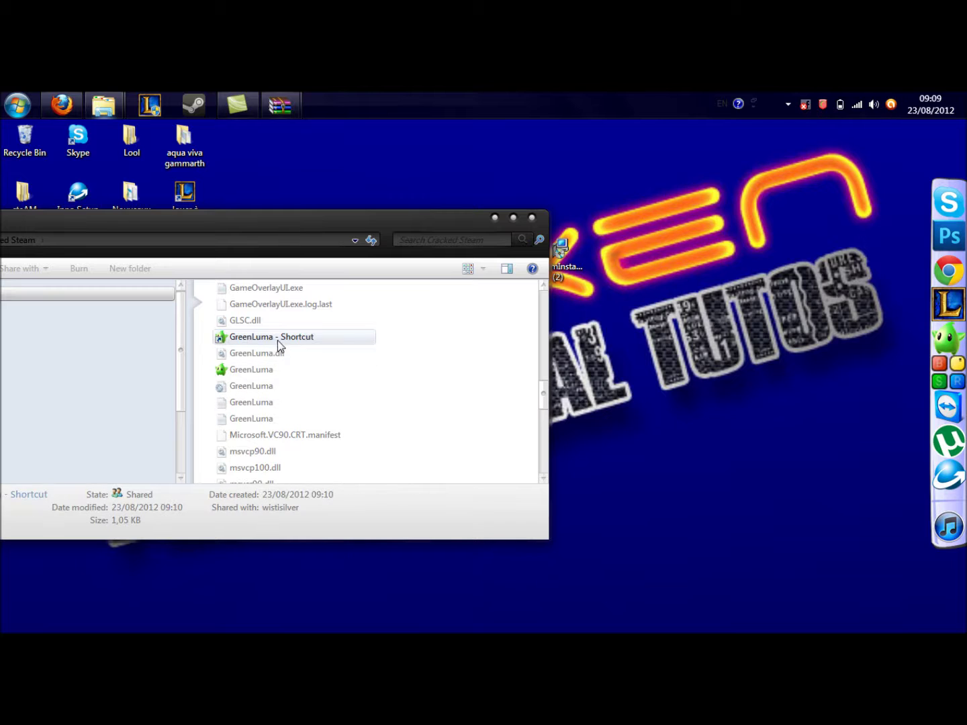
left_click_drag(279, 339, 681, 365)
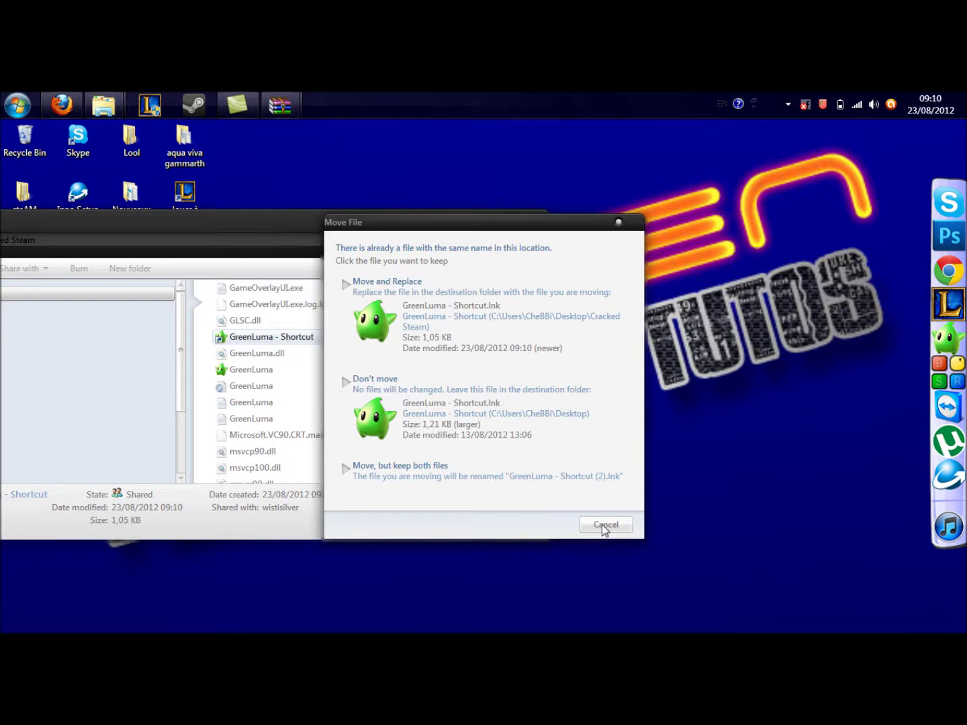
left_click(602, 524)
- Delete the duplicate shortcut, minimize the folder, and launch GreenLuma from the desktop shortcut
right_click(326, 337)
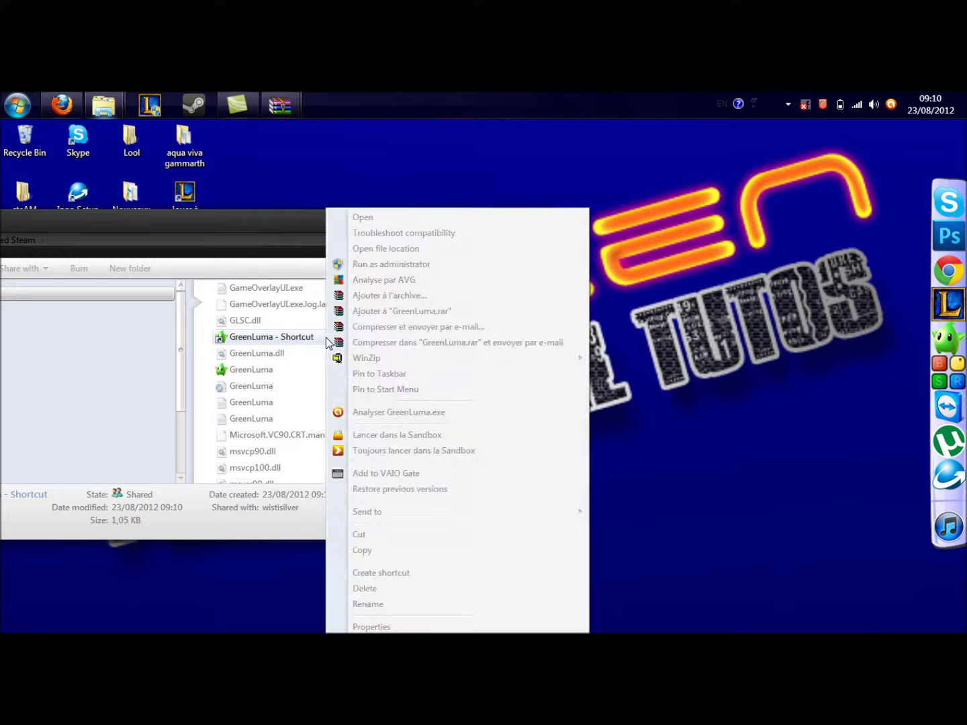
left_click(367, 589)
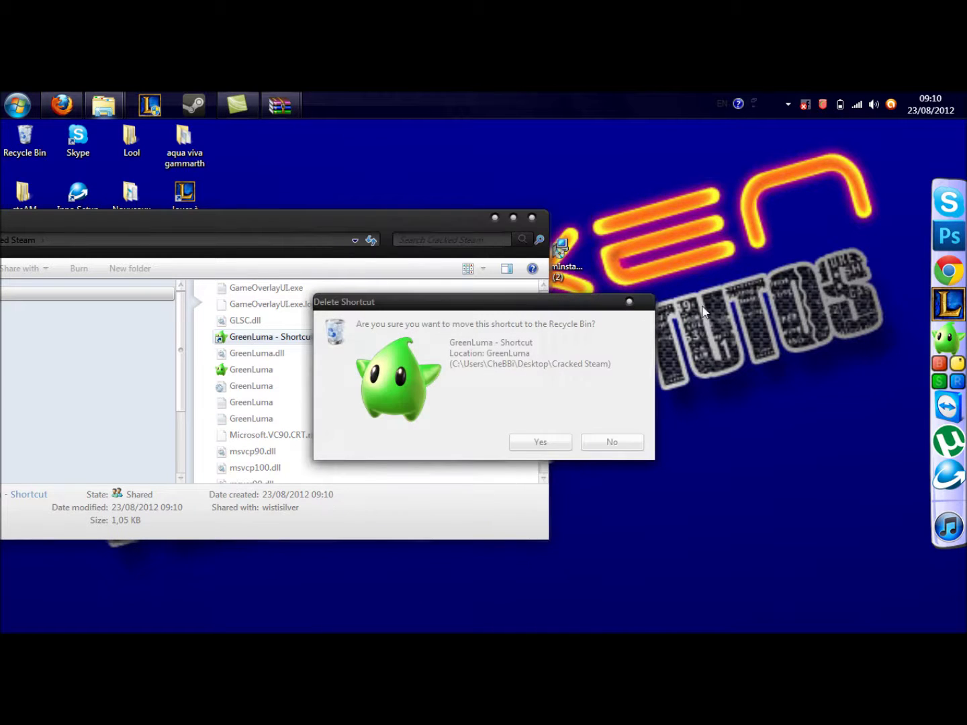
left_click(558, 443)
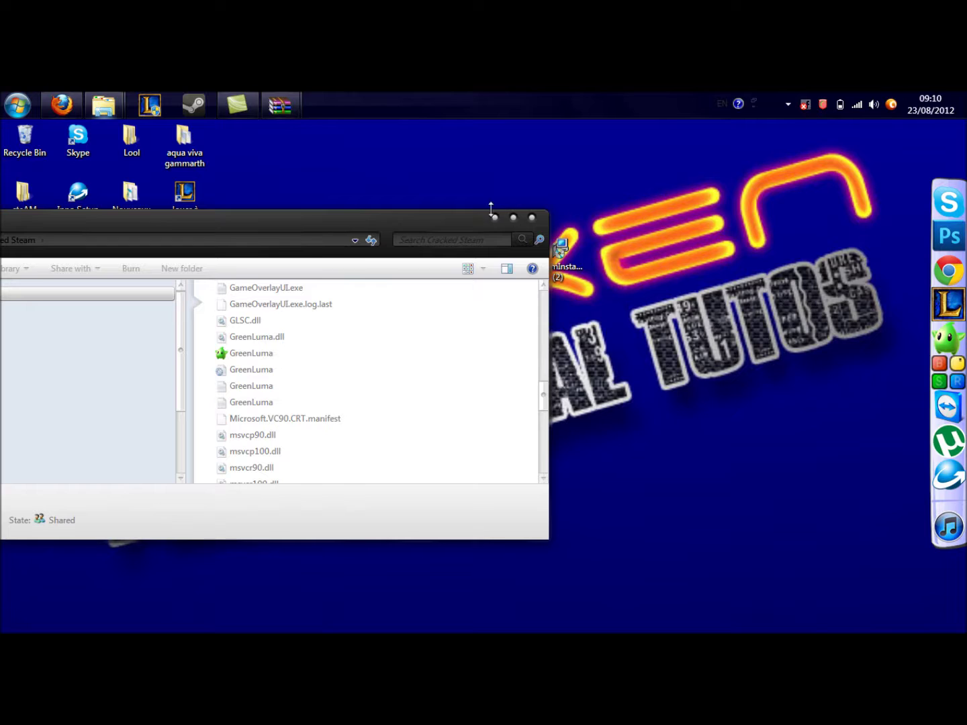
left_click(494, 217)
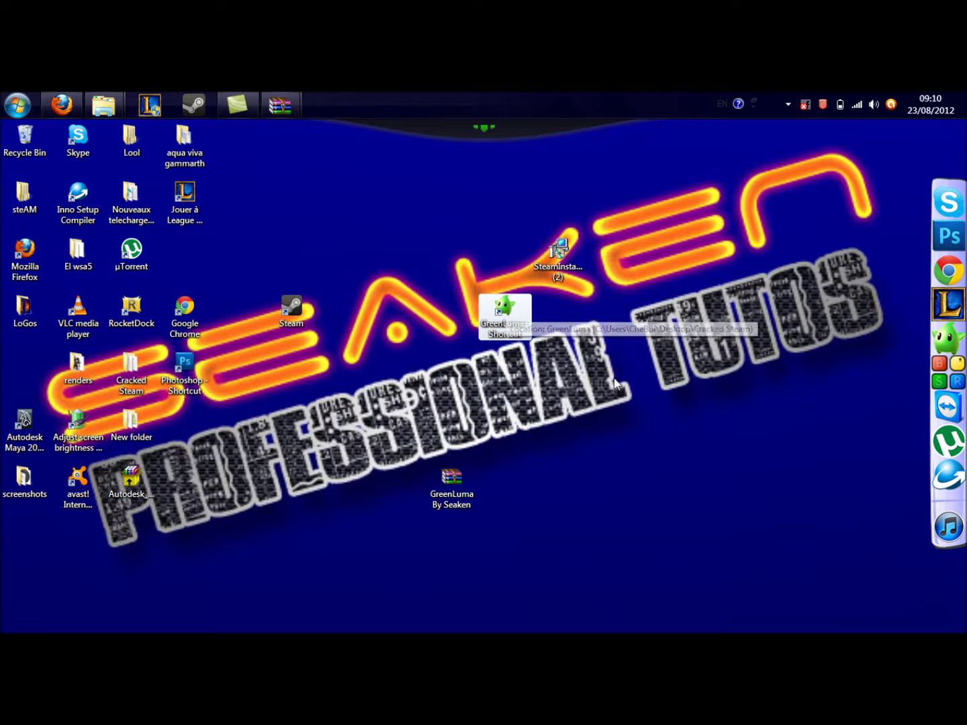
left_click(620, 301)
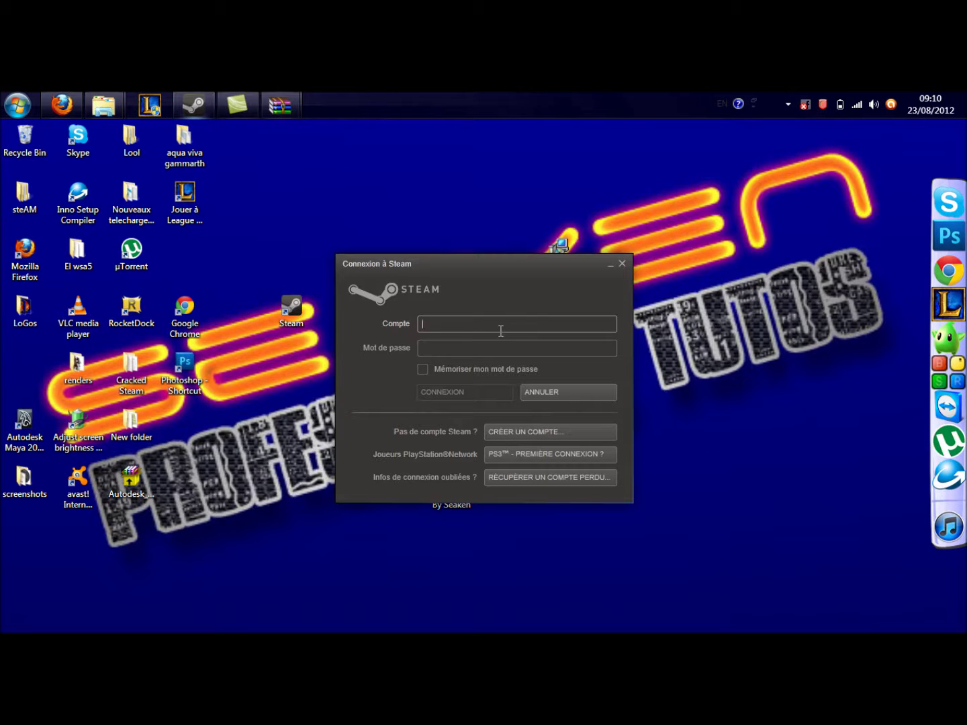
- Enter the Steam account name and password, retyping the mistyped password, and connect
type("neXus996")
key("Tab")
type("*****")
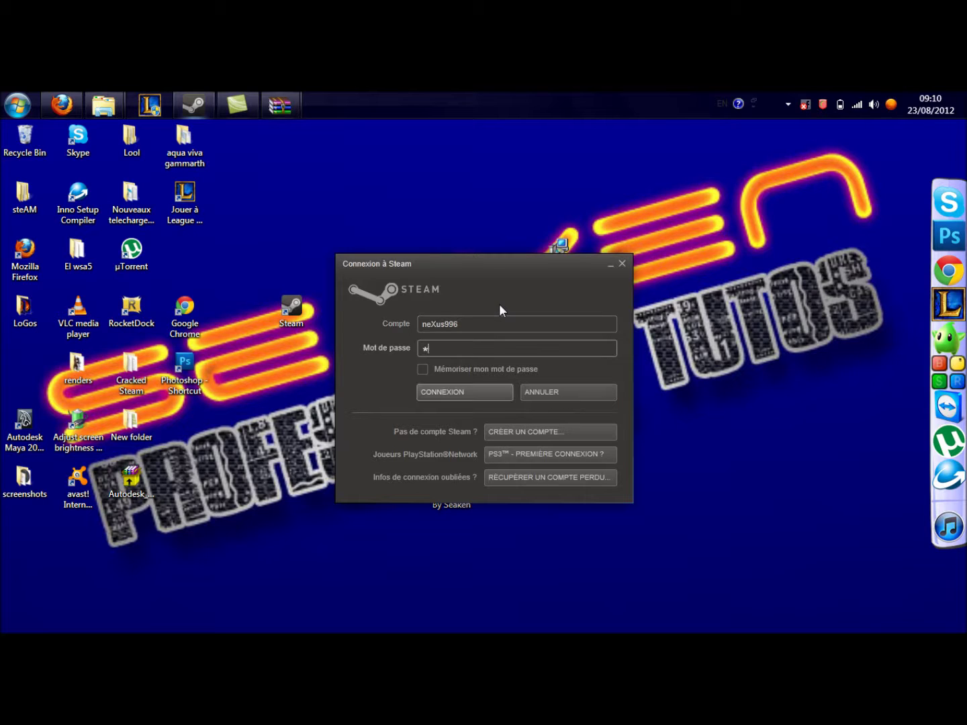
left_click(501, 323)
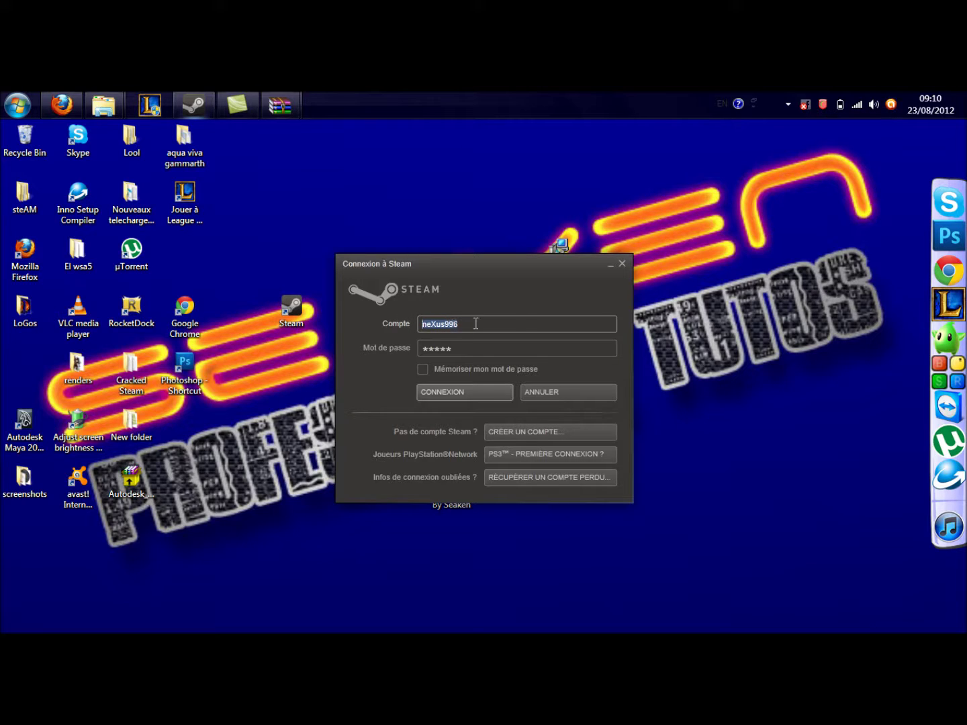
left_click(474, 344)
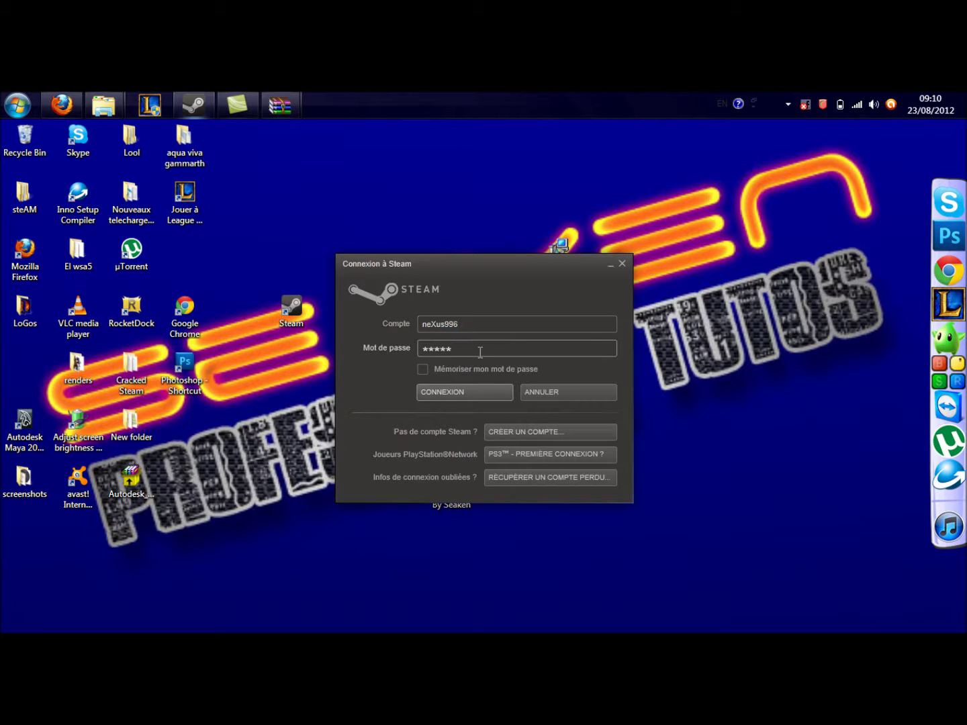
key("BackSpace")
key("BackSpace")
key("BackSpace")
key("BackSpace")
key("BackSpace")
type("**********")
left_click(460, 393)
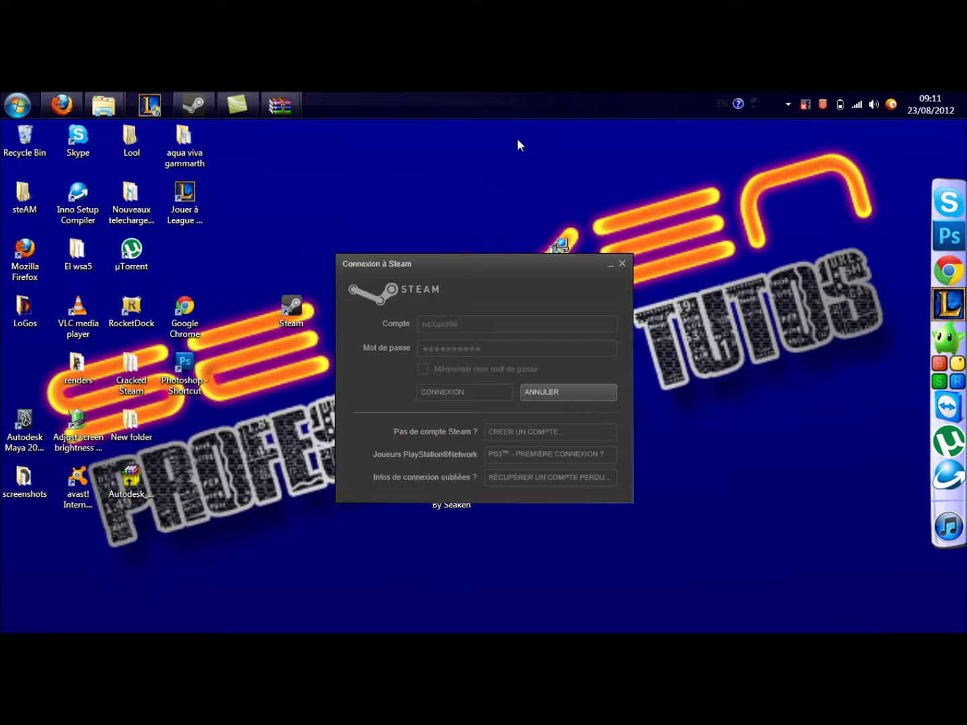
left_click(246, 102)
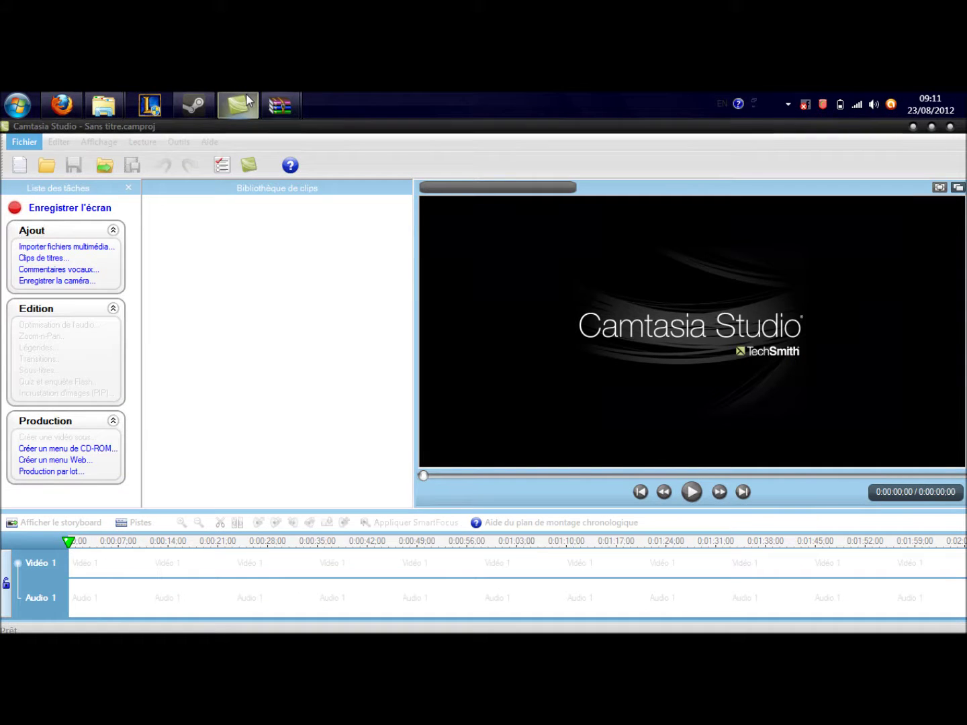
left_click(246, 100)
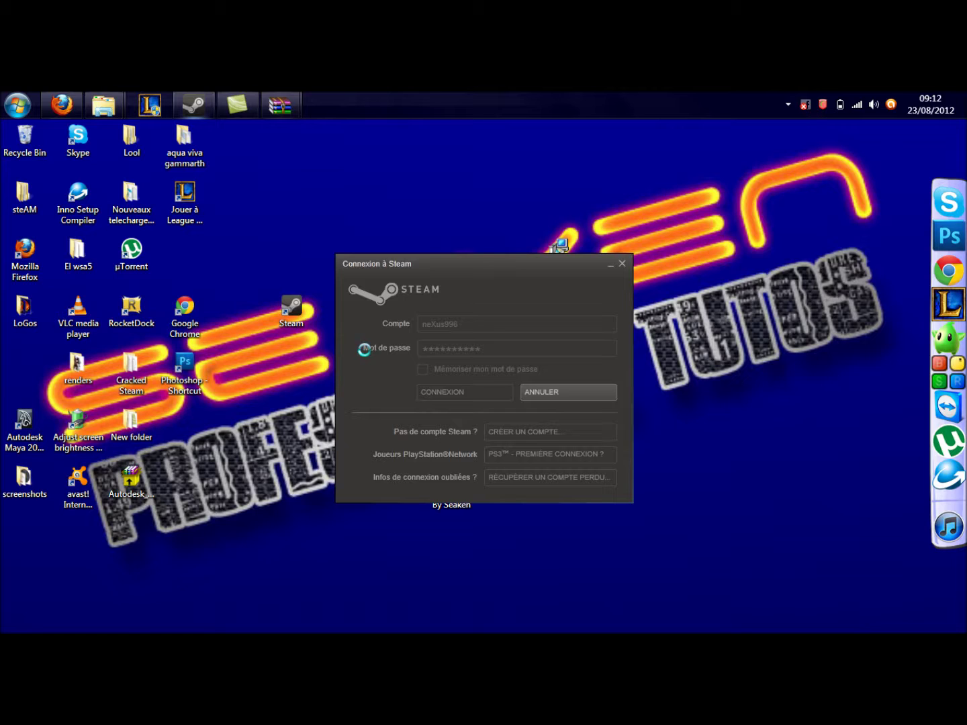
left_click(621, 264)
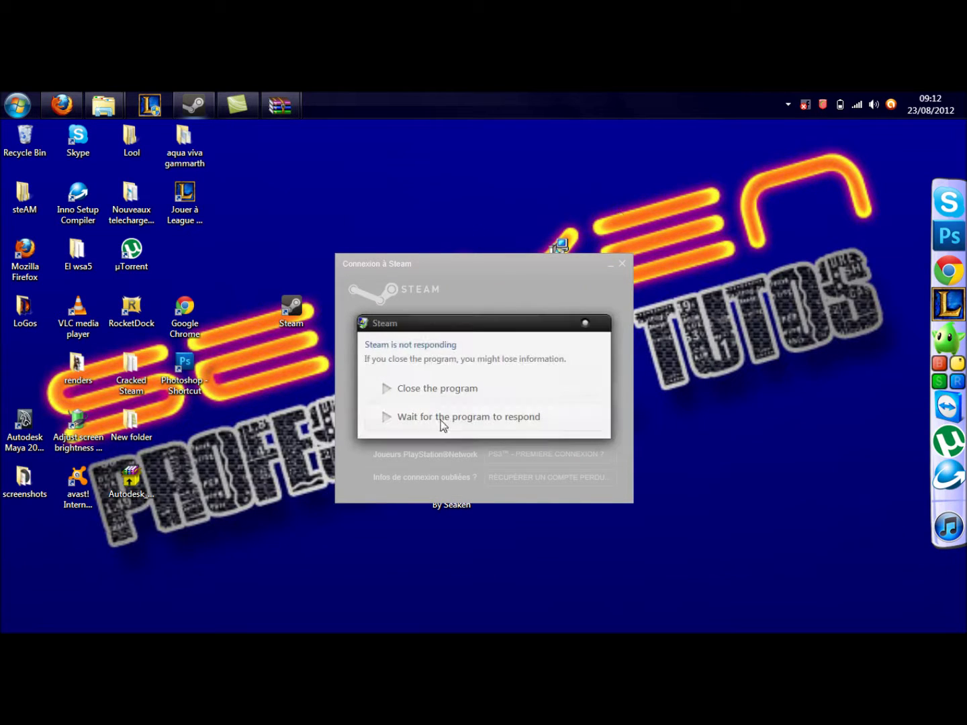
left_click(460, 418)
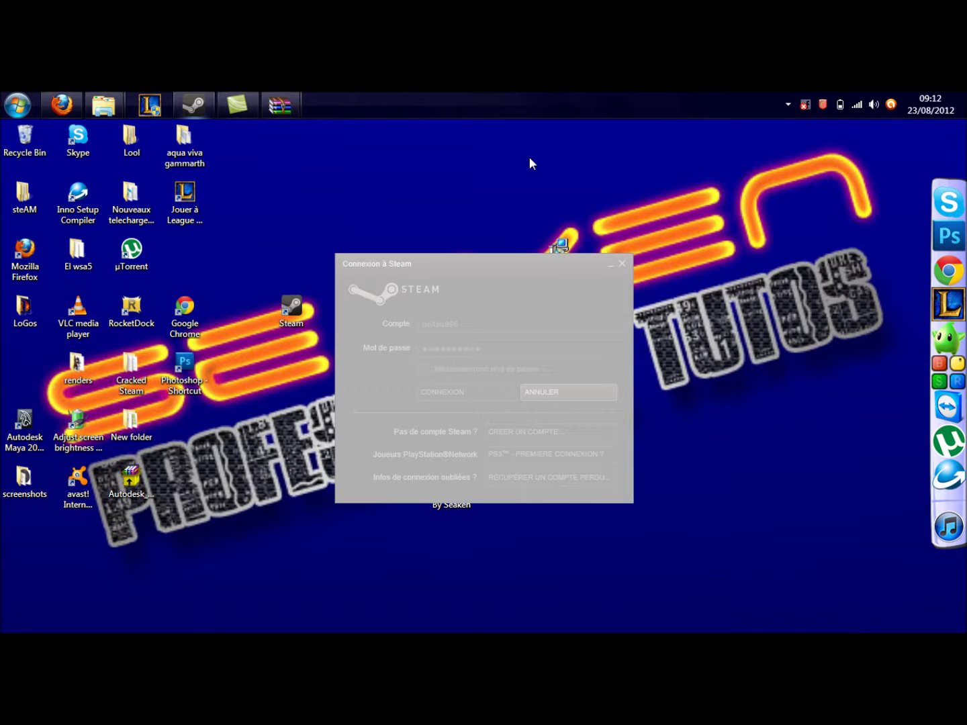
left_click(75, 104)
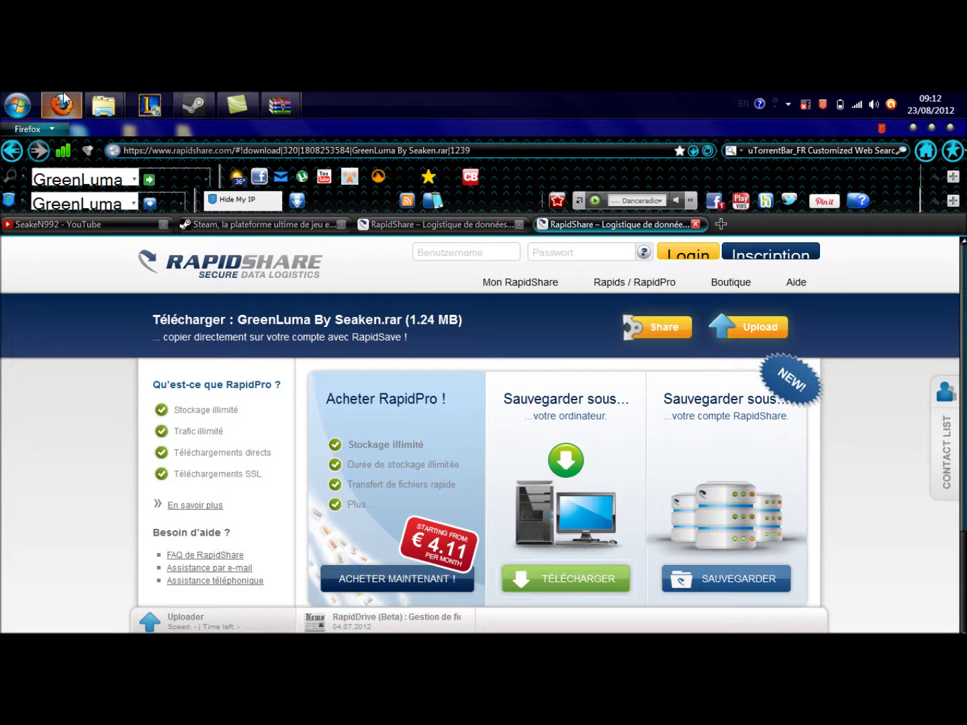
left_click(62, 105)
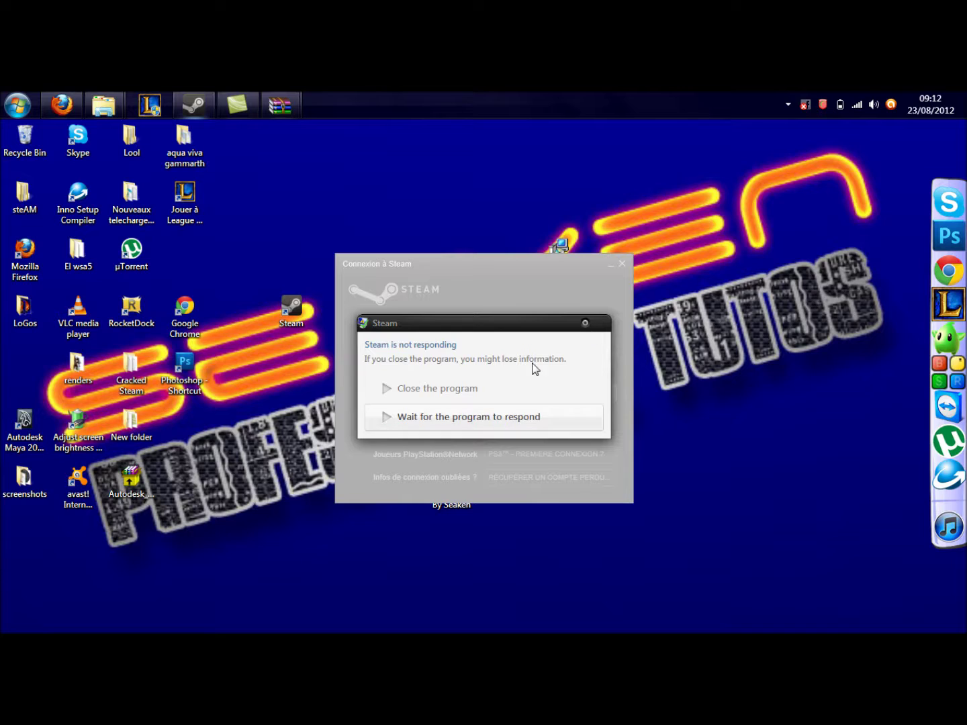
- Wait out Steam's not-responding prompt, then clear the desktop and Camtasia so the connecting box shows
left_click(433, 421)
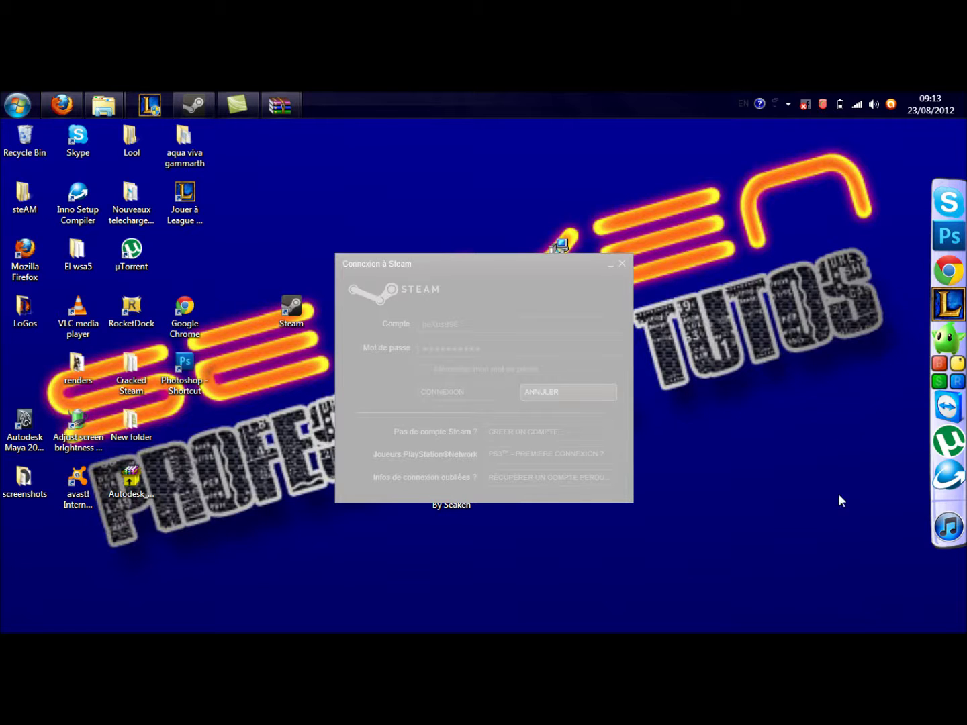
left_click(964, 107)
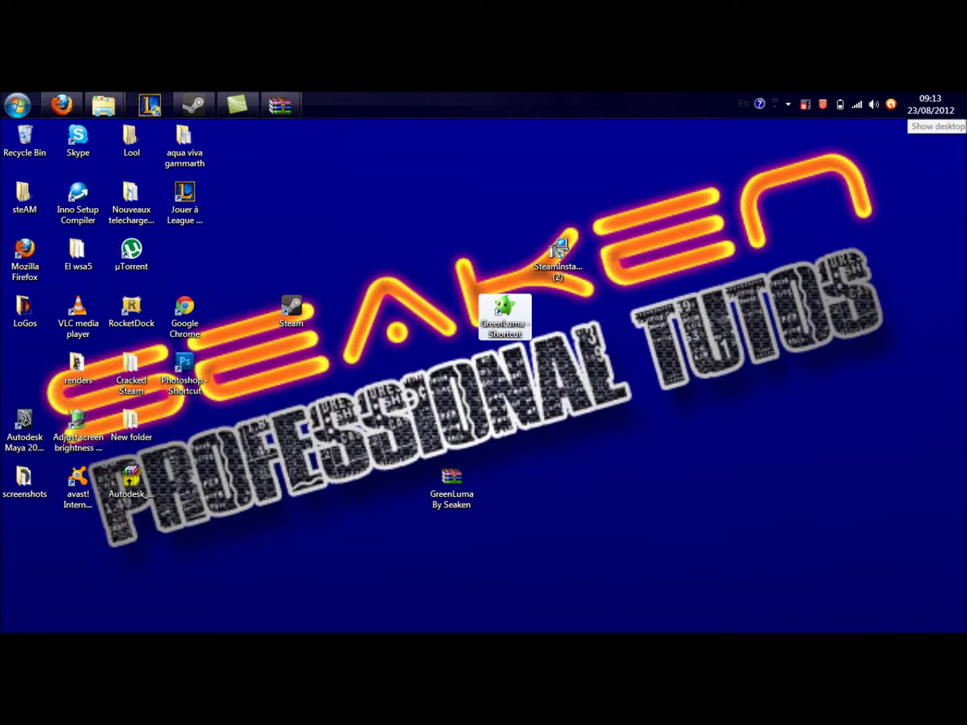
left_click(253, 100)
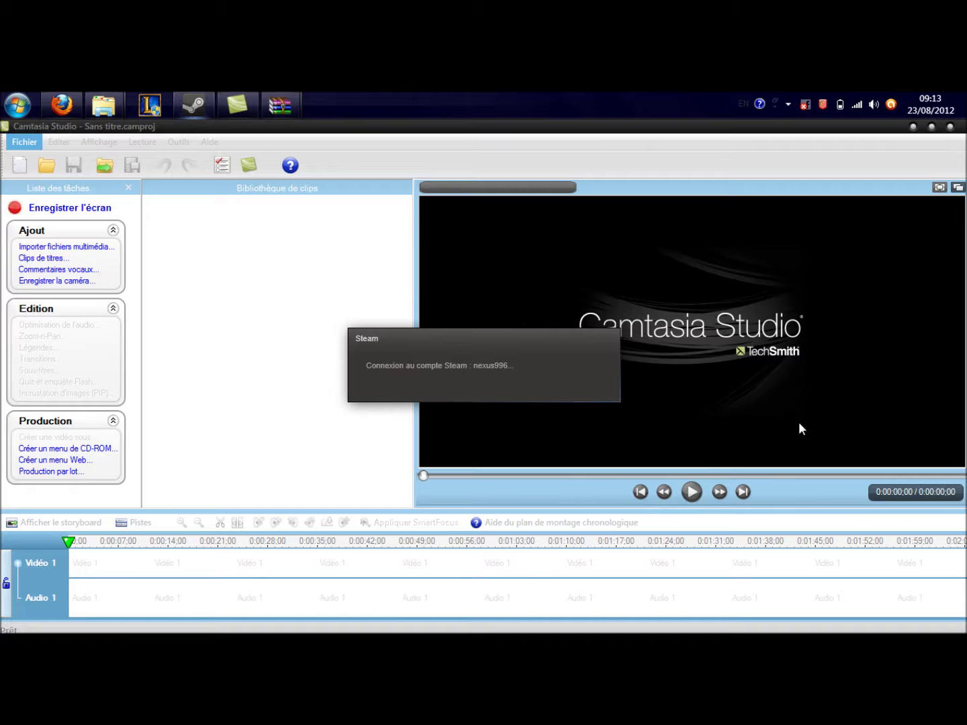
left_click(913, 127)
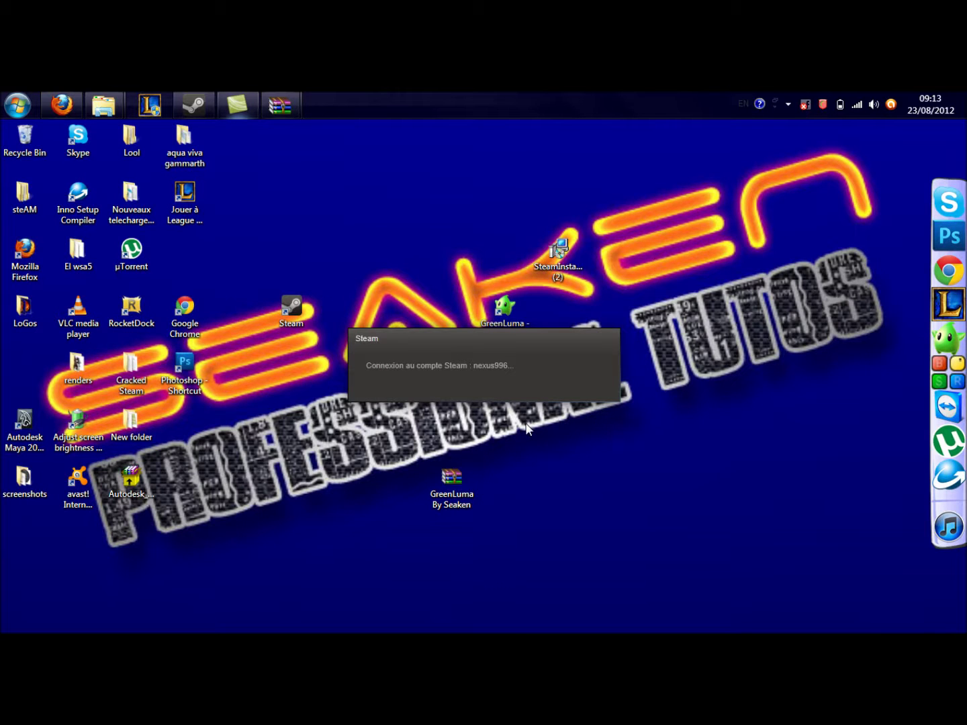